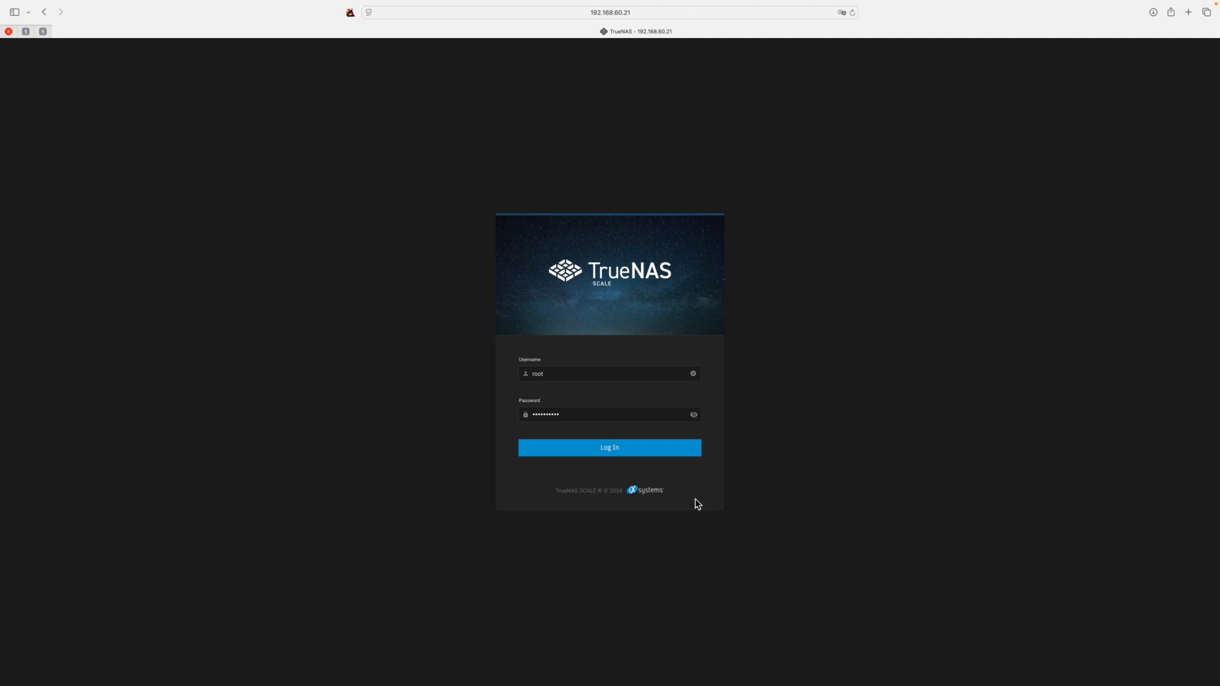
Log in as root and show the details of the installed nextcloud app.
click(657, 455)
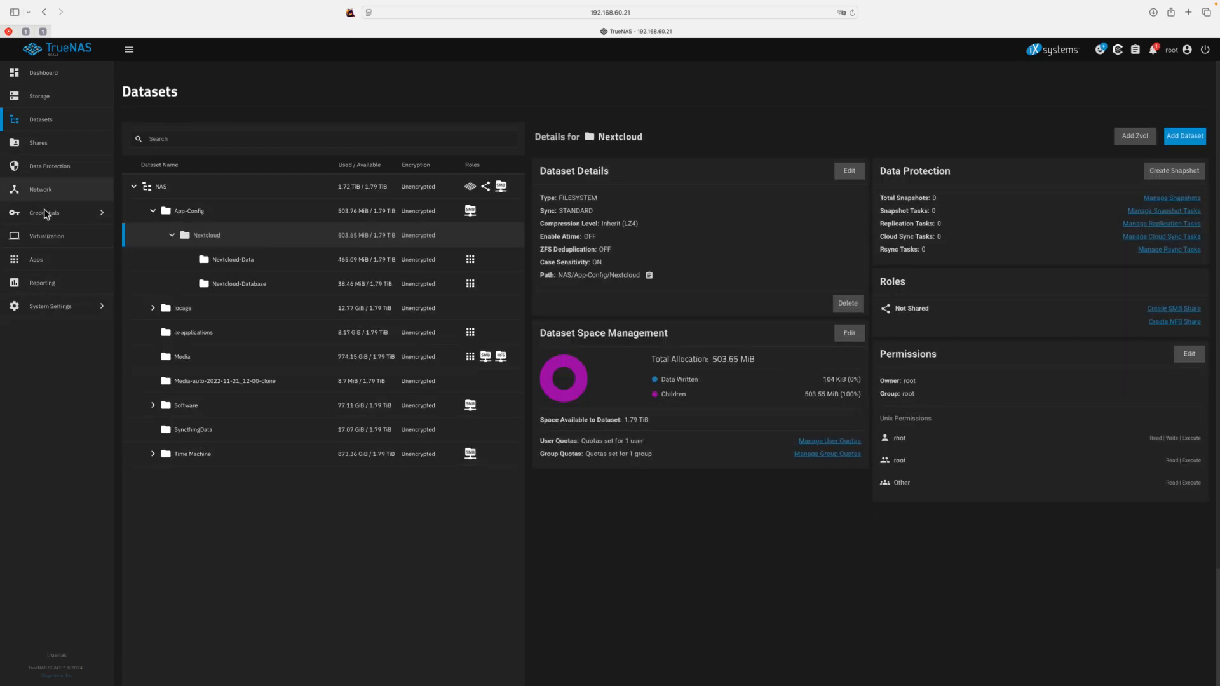
click(44, 262)
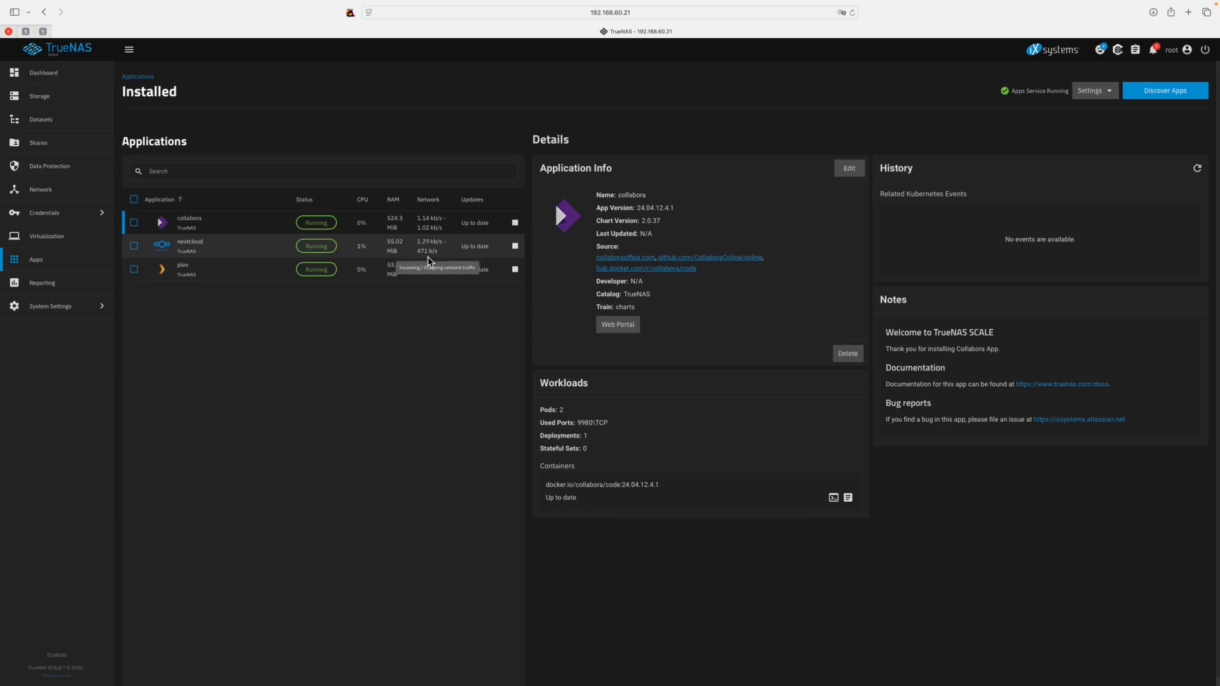
click(254, 252)
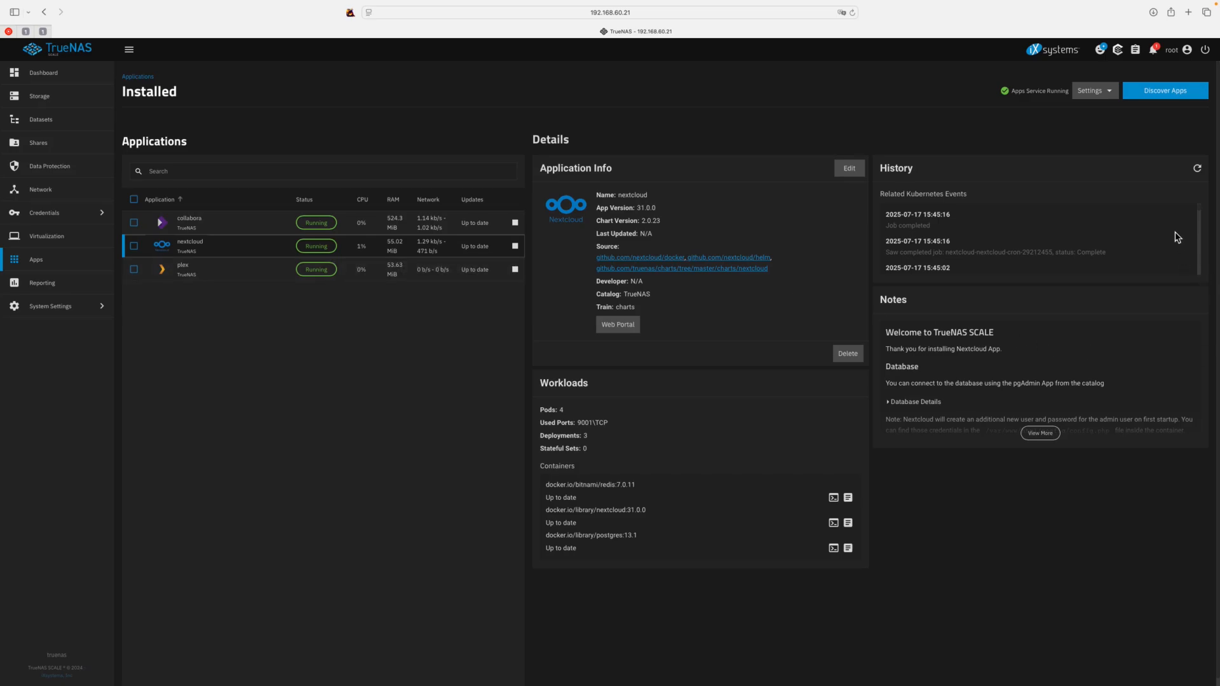
Look through the nextcloud app's Kubernetes event history.
scroll(1179, 247, down, 5)
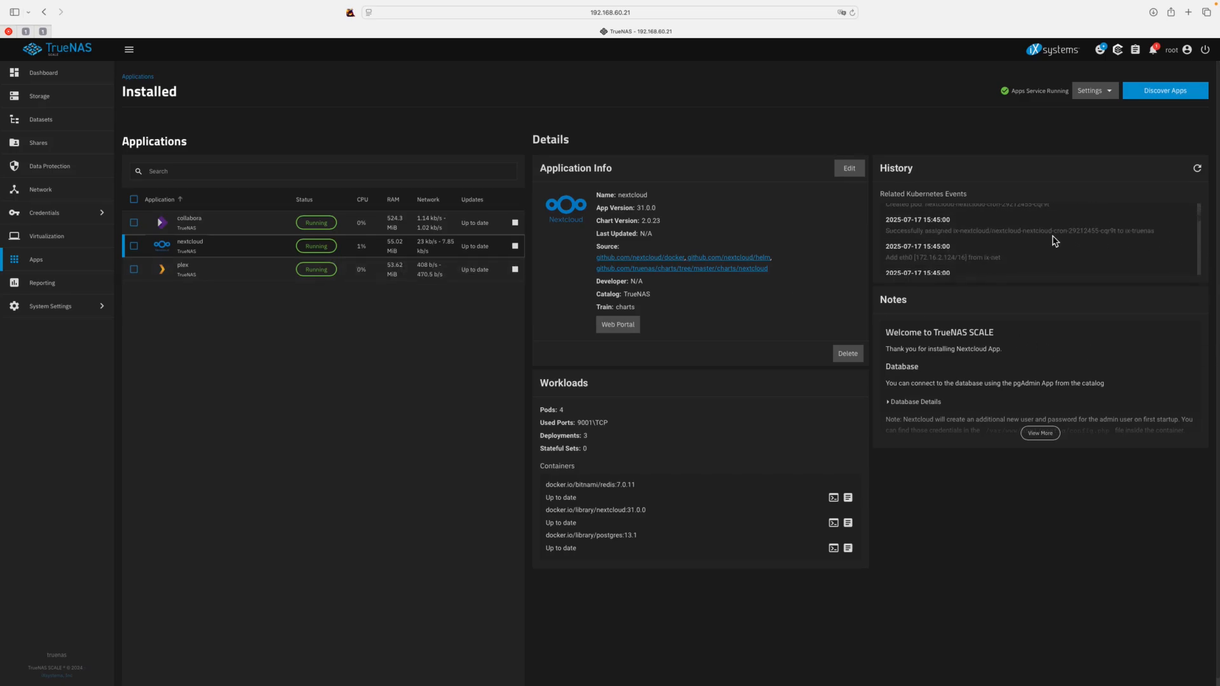
scroll(945, 242, down, 5)
scroll(962, 270, down, 8)
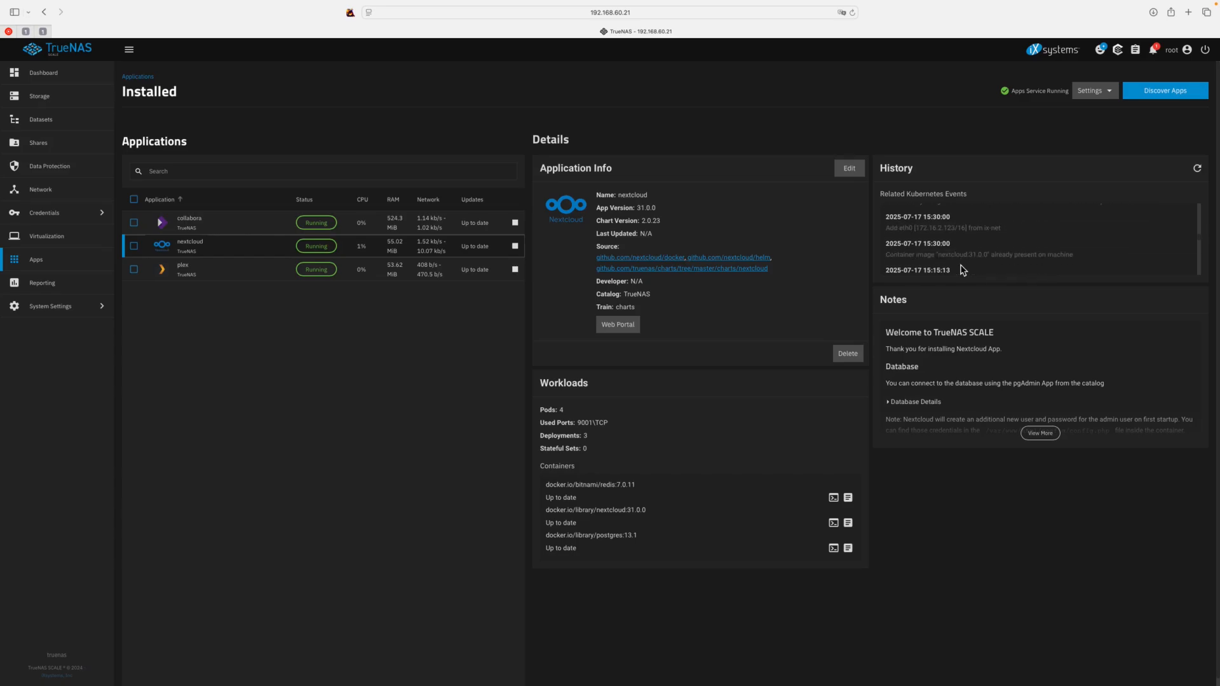
scroll(962, 270, down, 8)
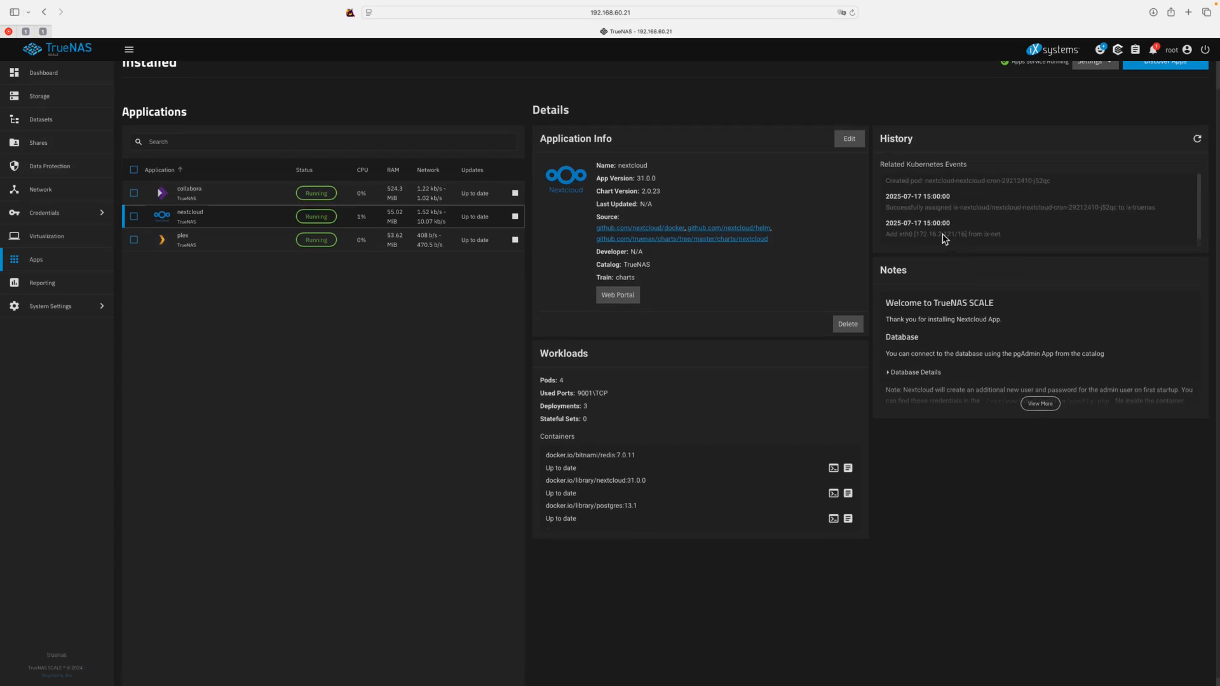
scroll(1109, 217, up, 5)
scroll(1110, 218, up, 5)
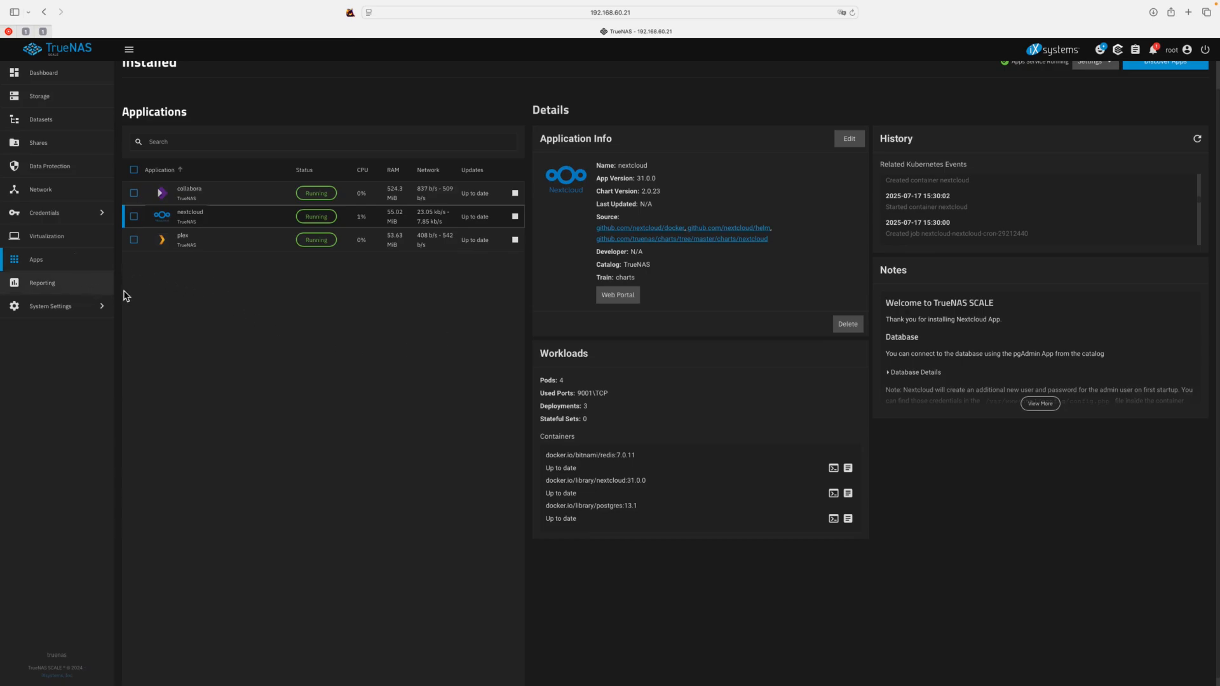
Examine the details of the Nextcloud dataset and its children Nextcloud-Data and Nextcloud-Database.
click(54, 121)
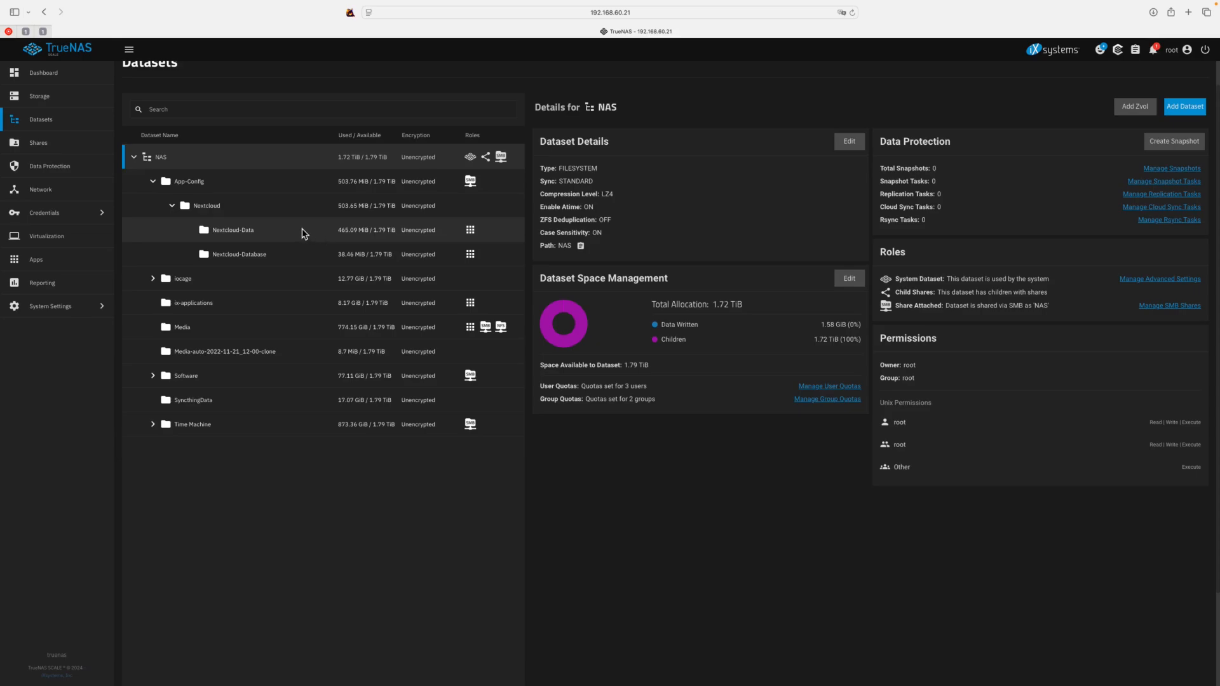
click(285, 215)
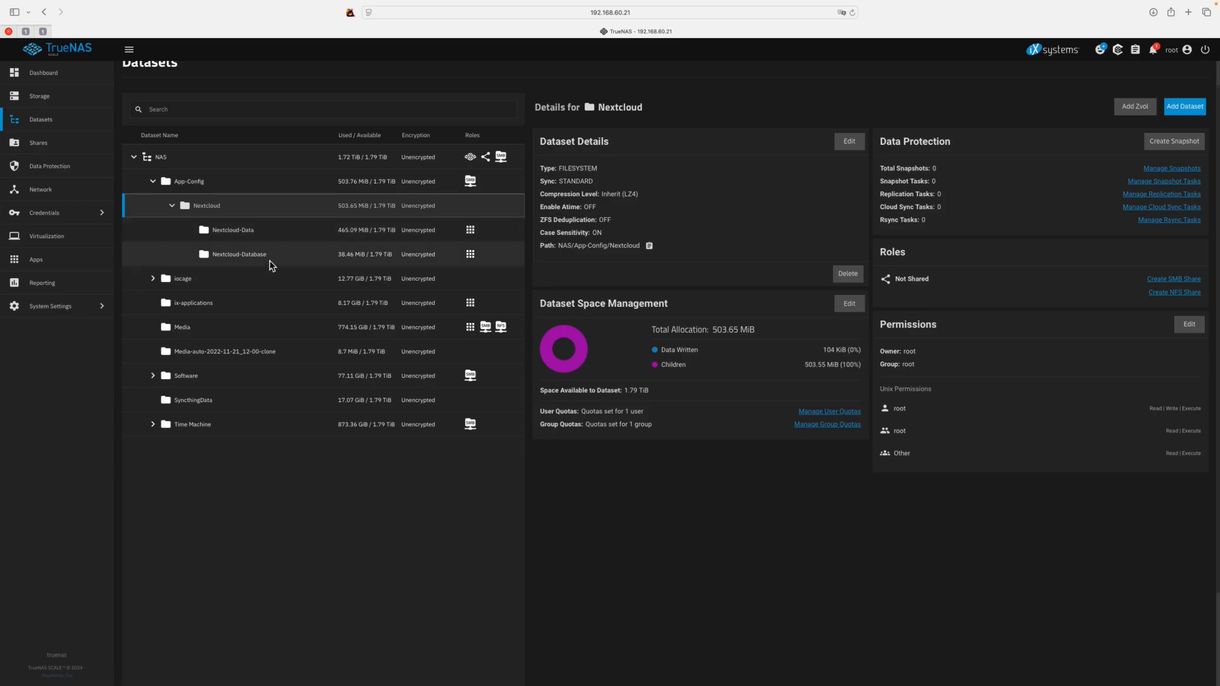
click(272, 237)
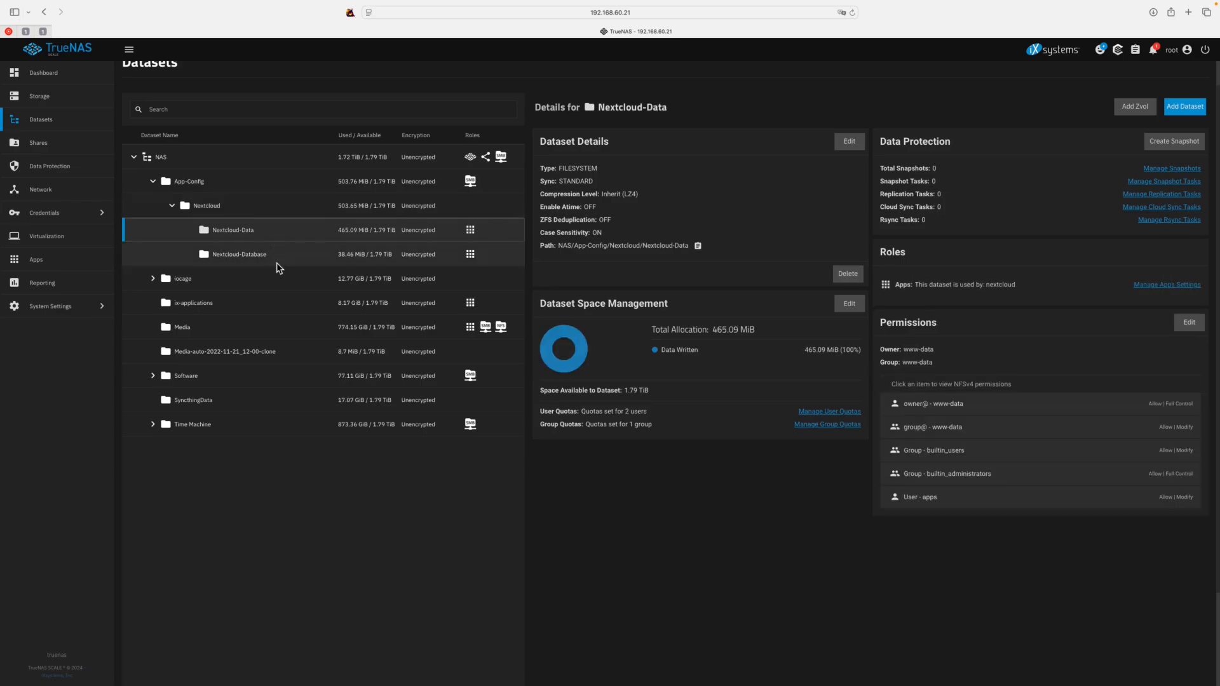
click(275, 265)
click(278, 239)
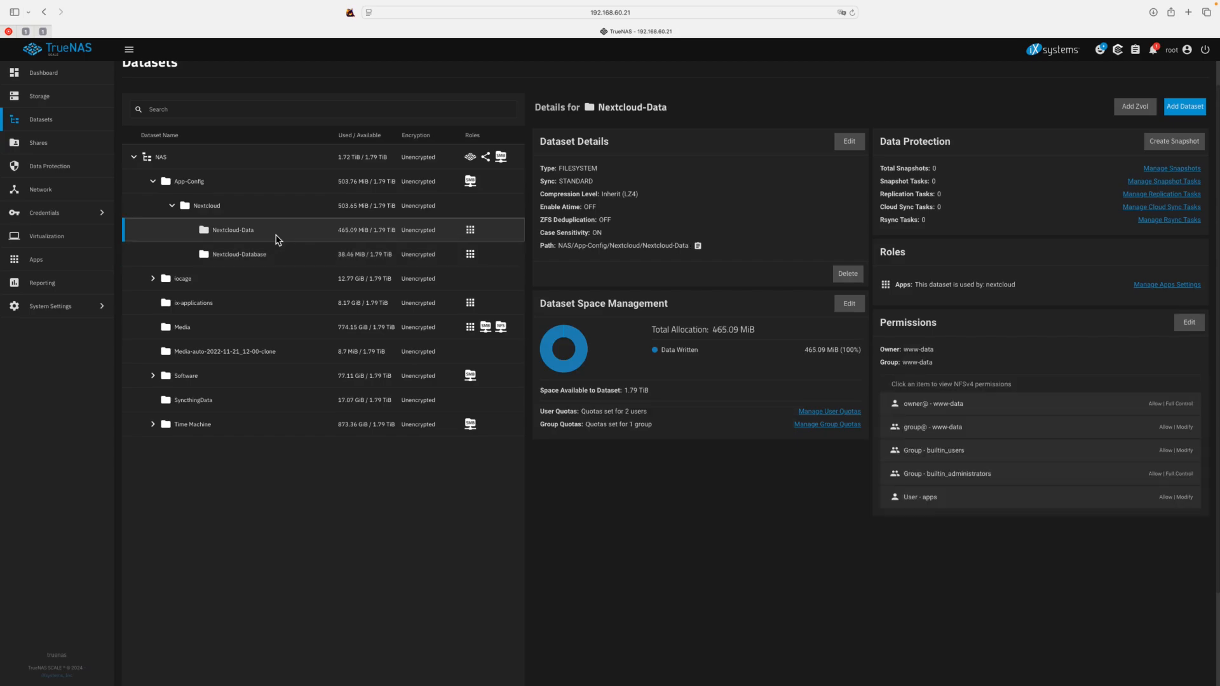
Start adding a dataset under NAS/App-Config/Nextcloud with the name Nextcloud-dataa.
click(230, 212)
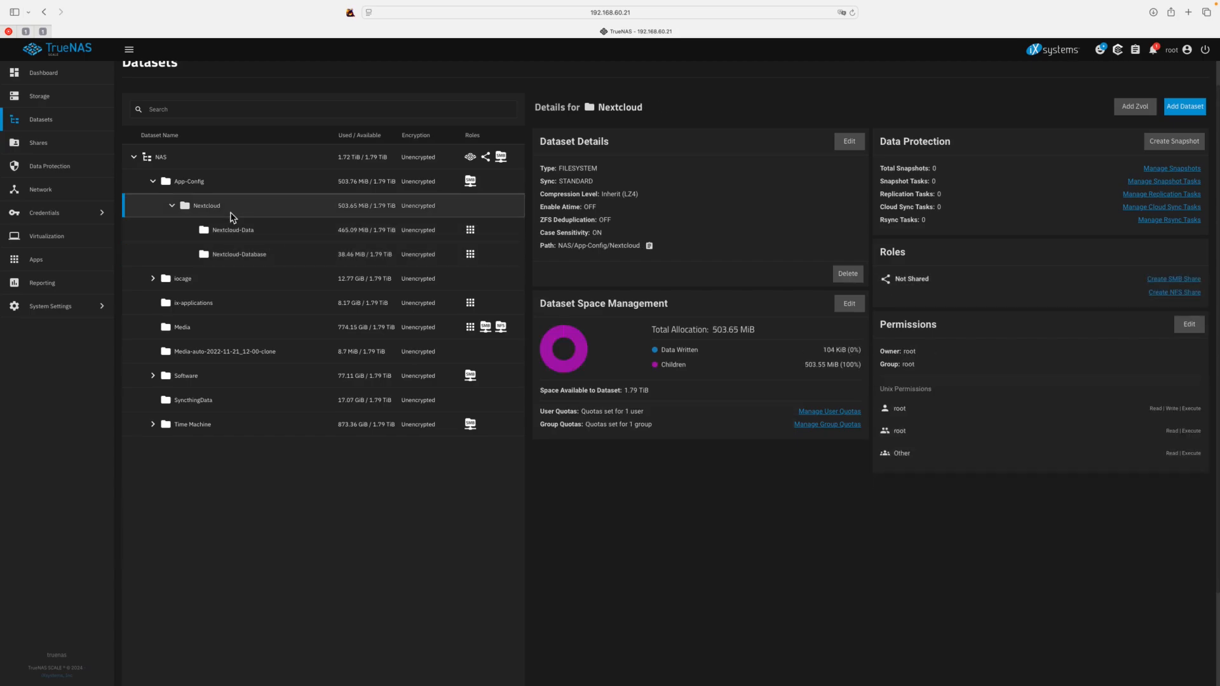
click(1188, 110)
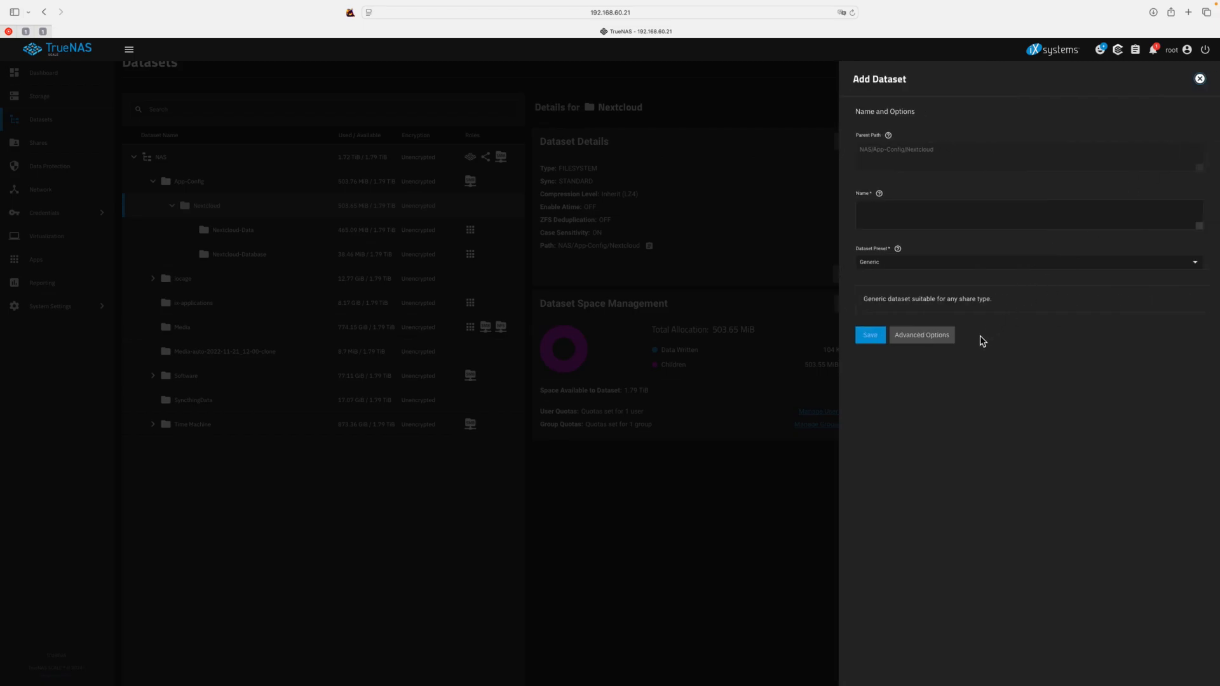
click(892, 211)
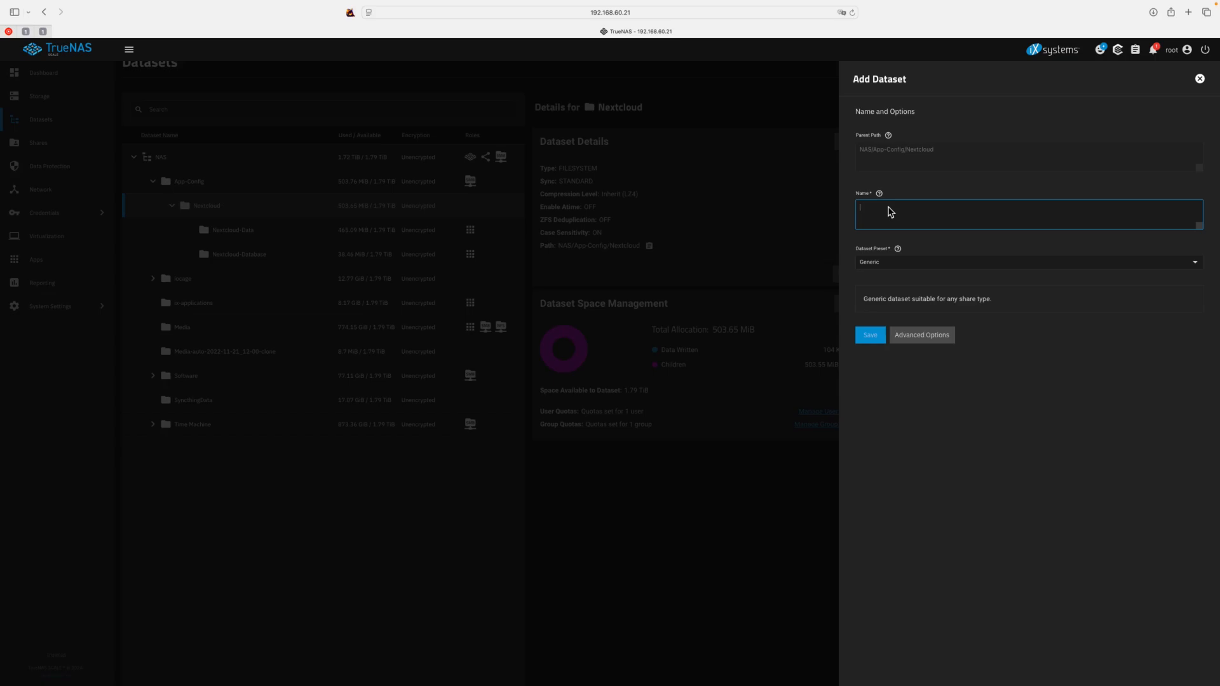
text(Nextcloud-data)
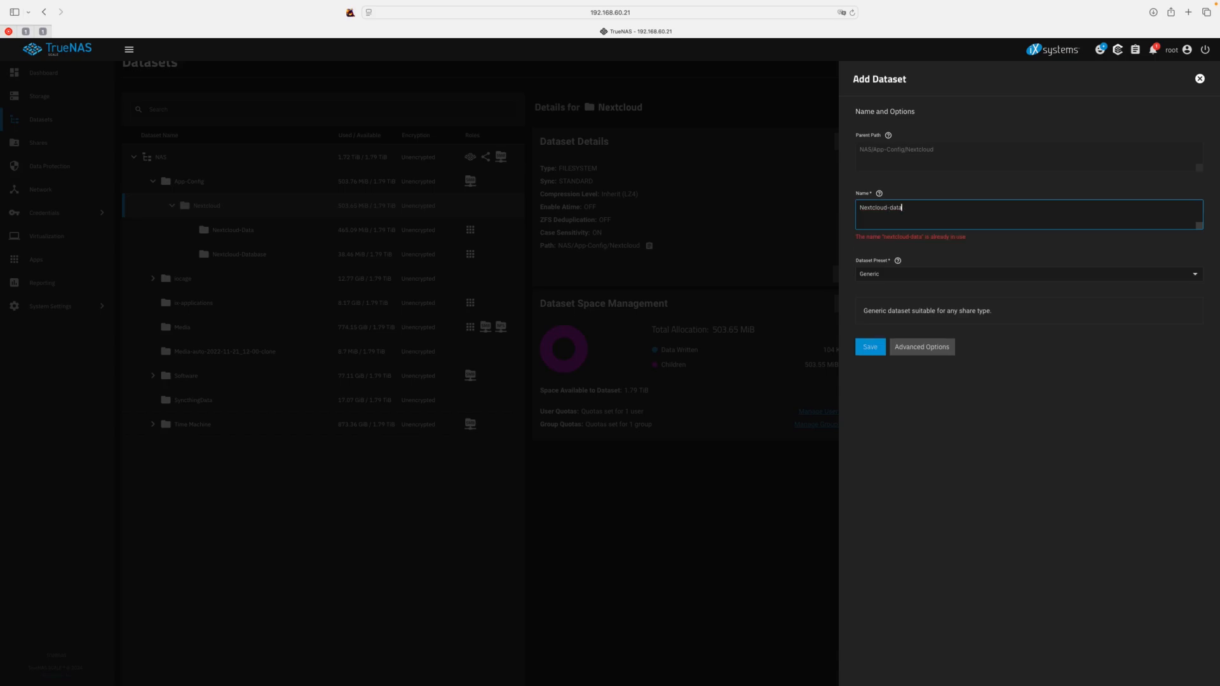
text(a)
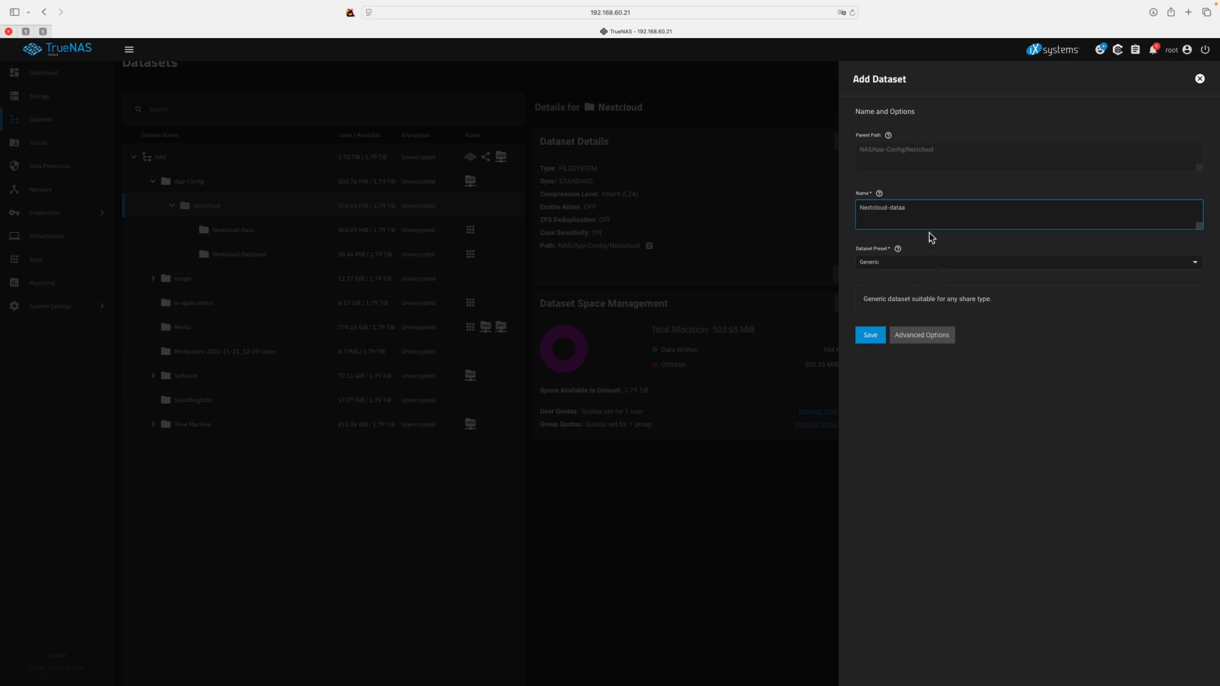
Change the new dataset's name to Nextcloud-databasee with the Apps preset, and close the form without saving.
key(BackSpace)
key(BackSpace)
key(BackSpace)
text(tabase)
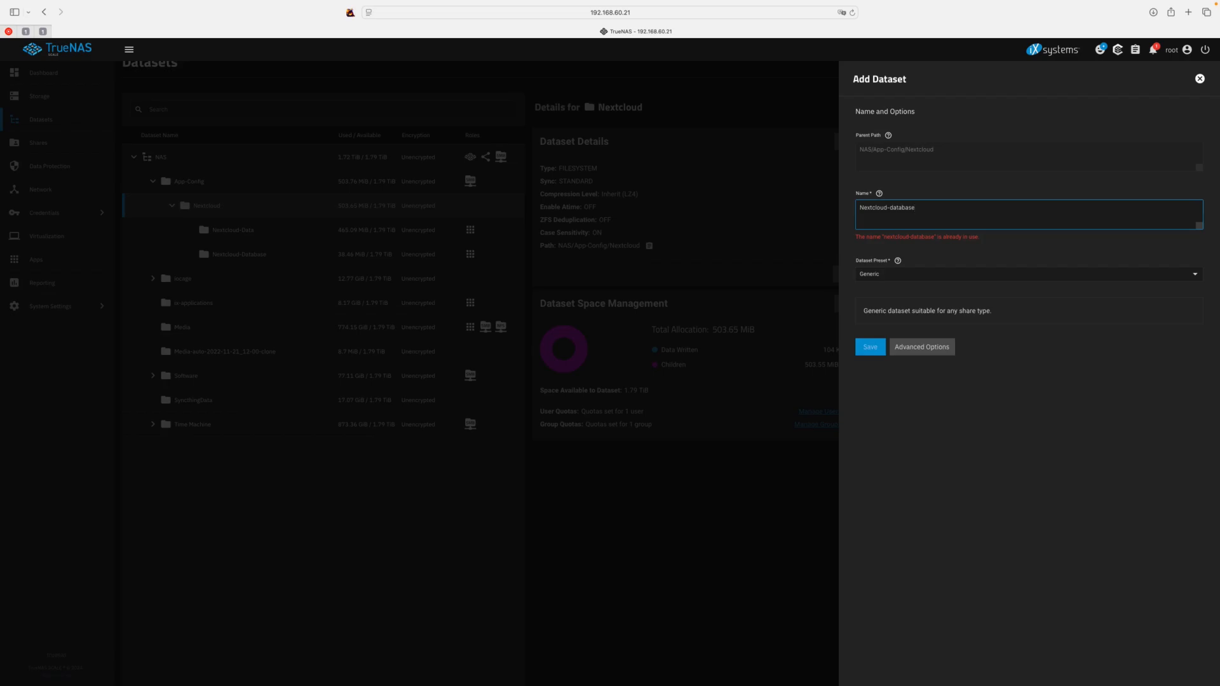
text(e)
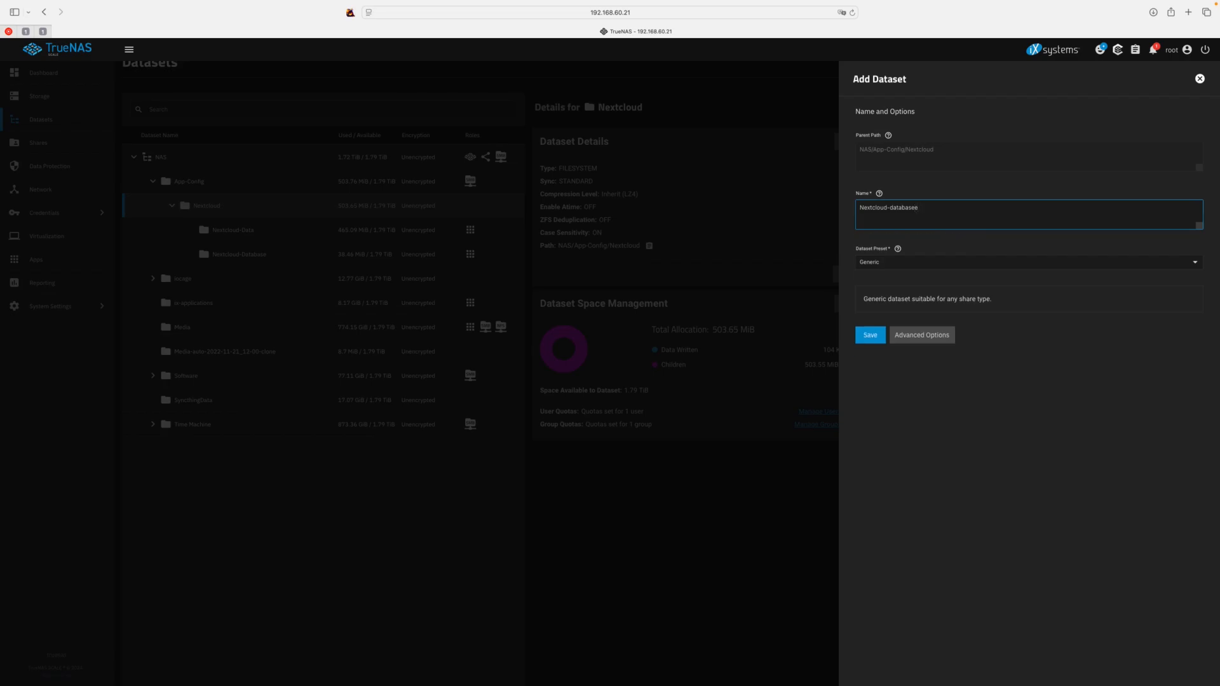
click(950, 266)
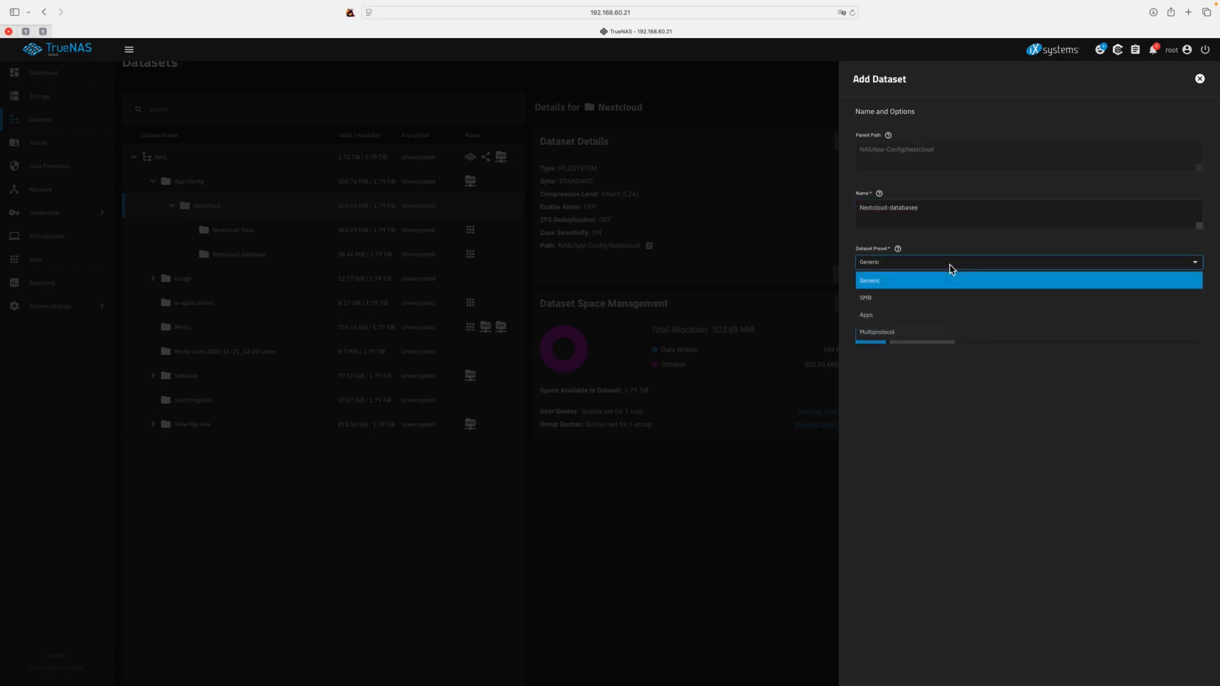
click(897, 316)
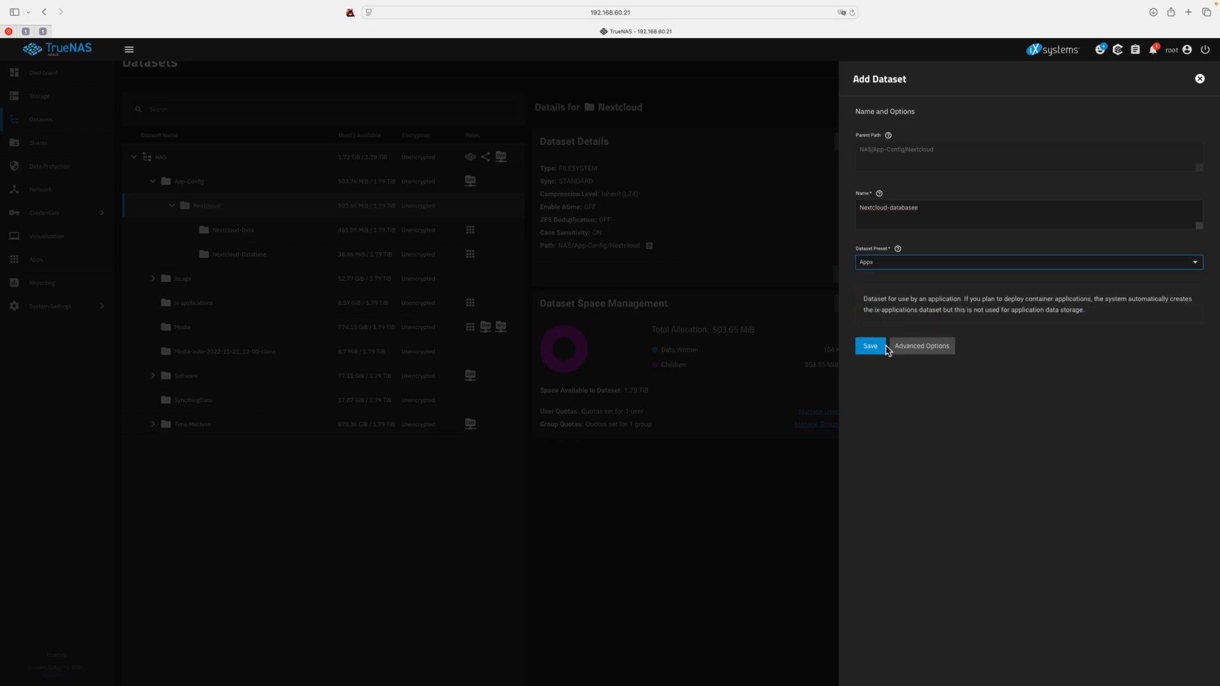
click(1200, 80)
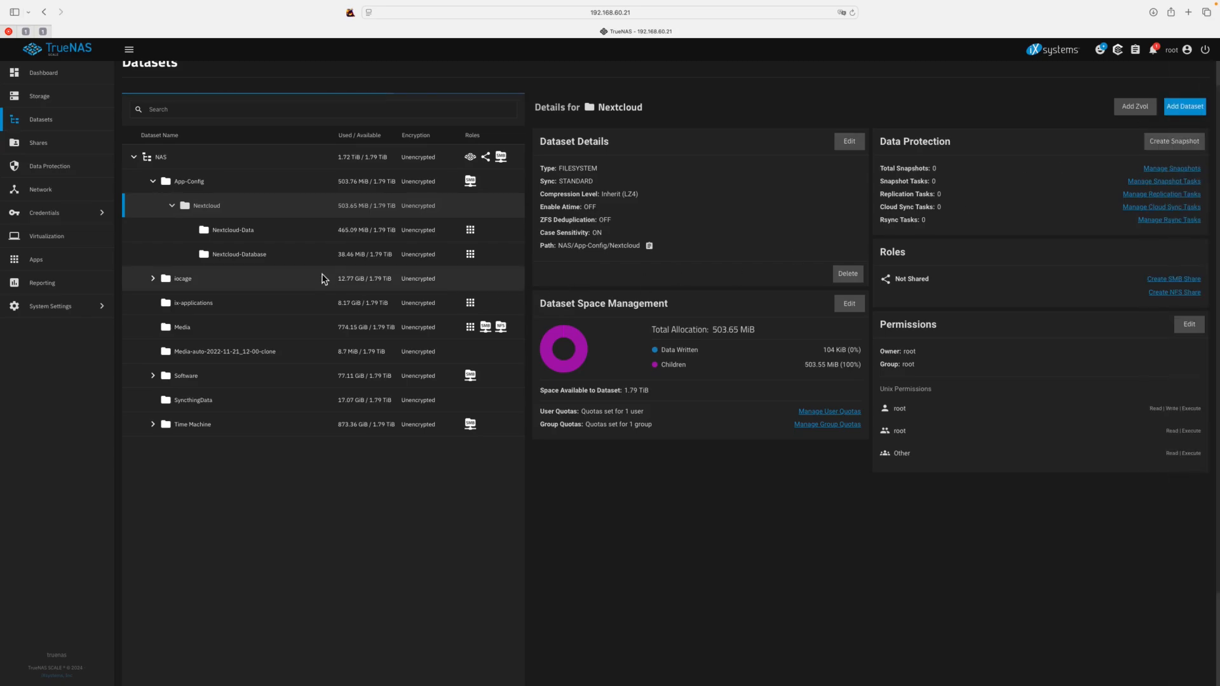
Compare the owners and permissions of the Nextcloud-Data and Nextcloud-Database datasets.
click(257, 232)
click(262, 256)
click(280, 232)
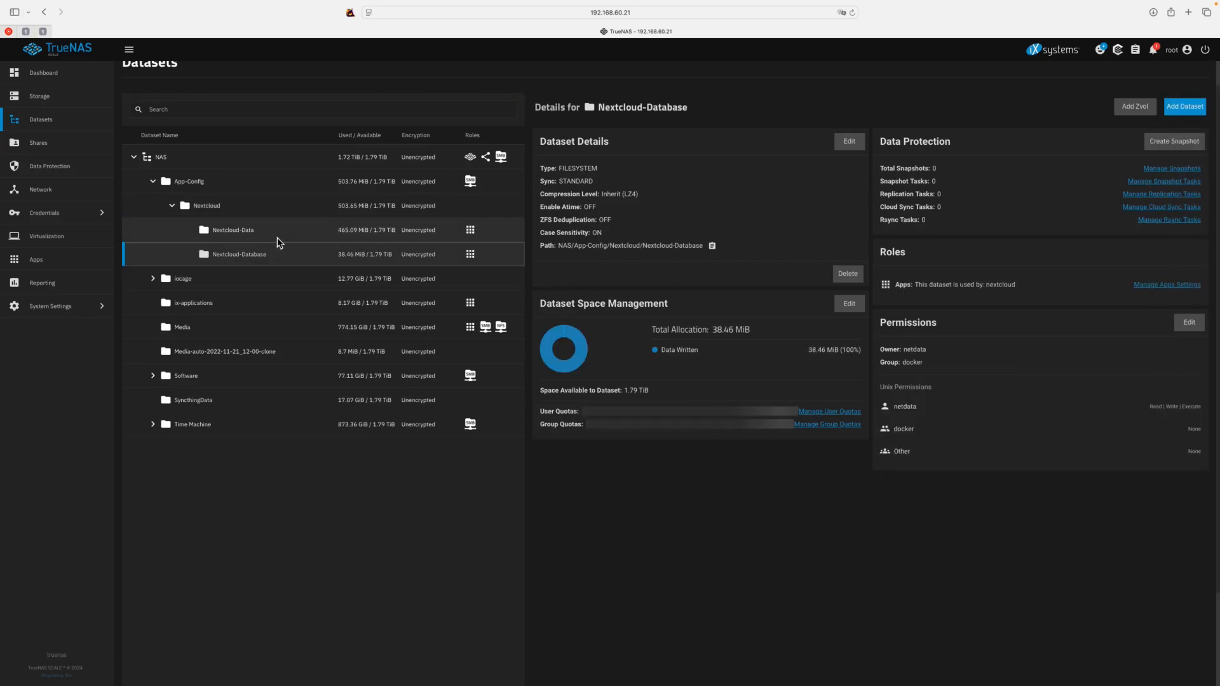
click(284, 256)
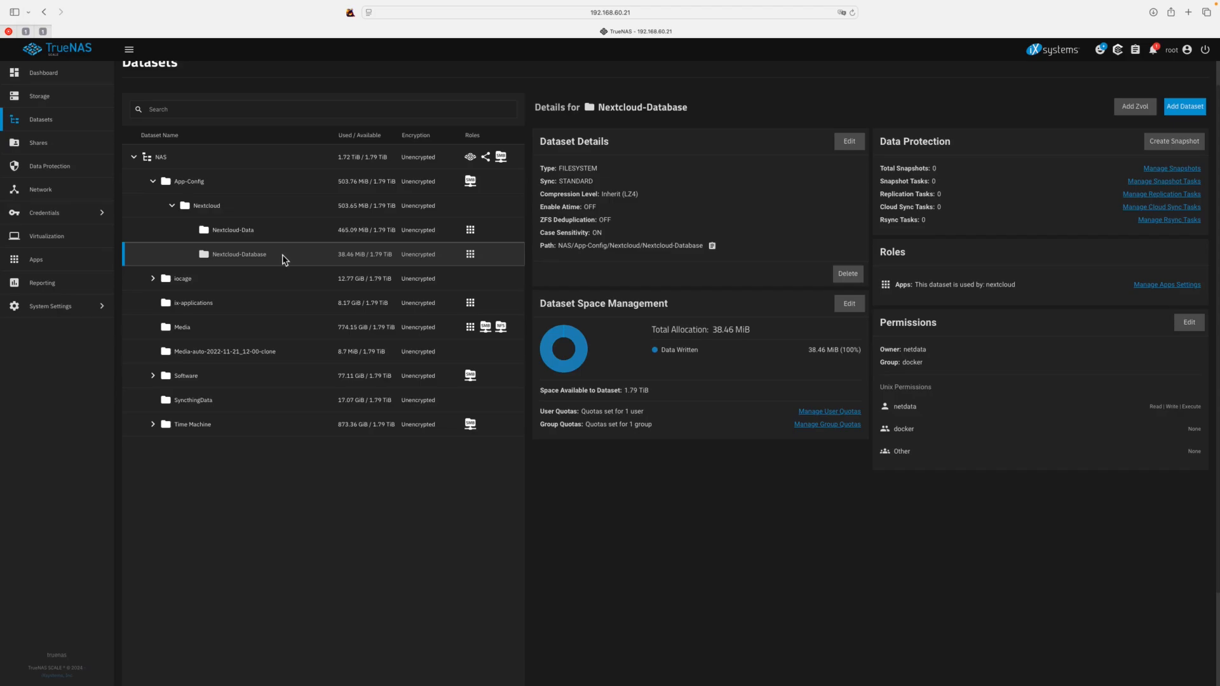
Edit the Nextcloud-Data dataset's permissions so that www-data is applied as both owner and owner group.
click(256, 267)
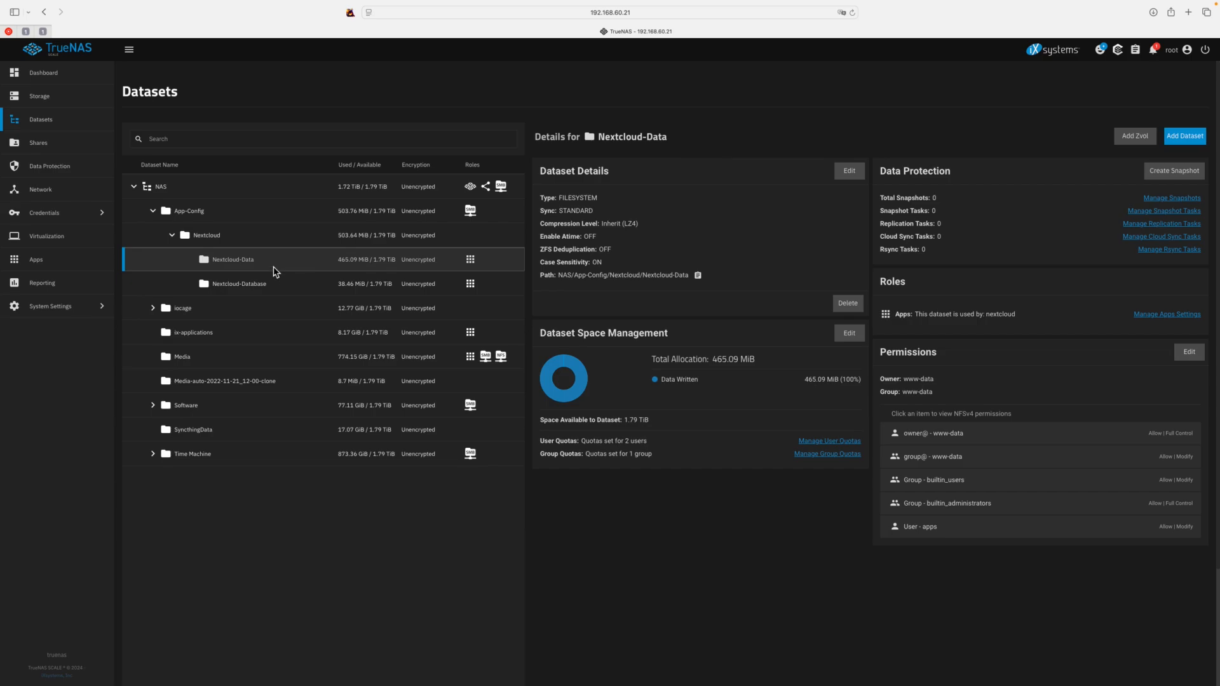
click(1189, 352)
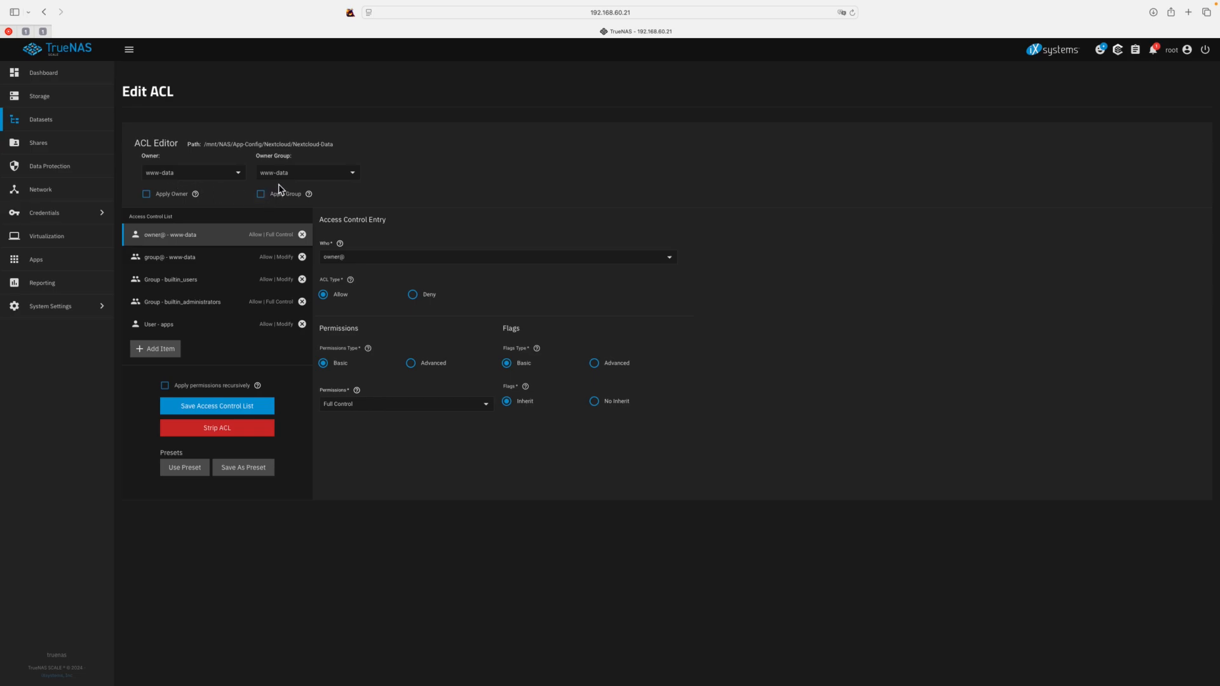
click(146, 194)
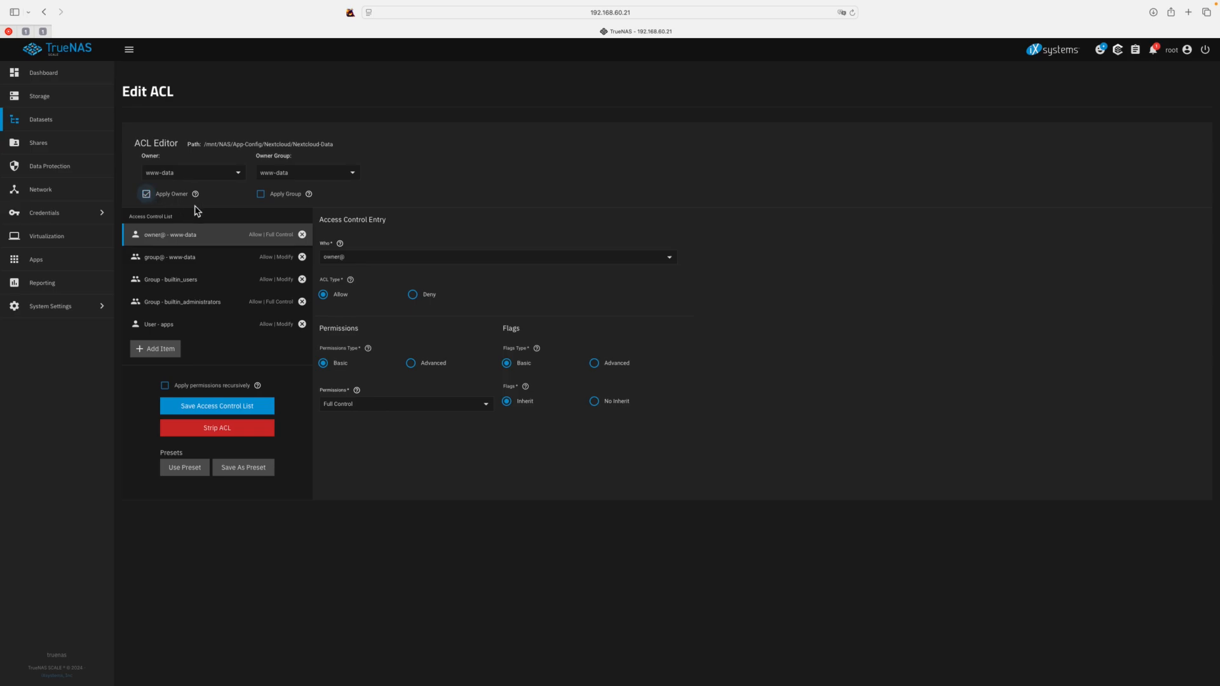
click(262, 195)
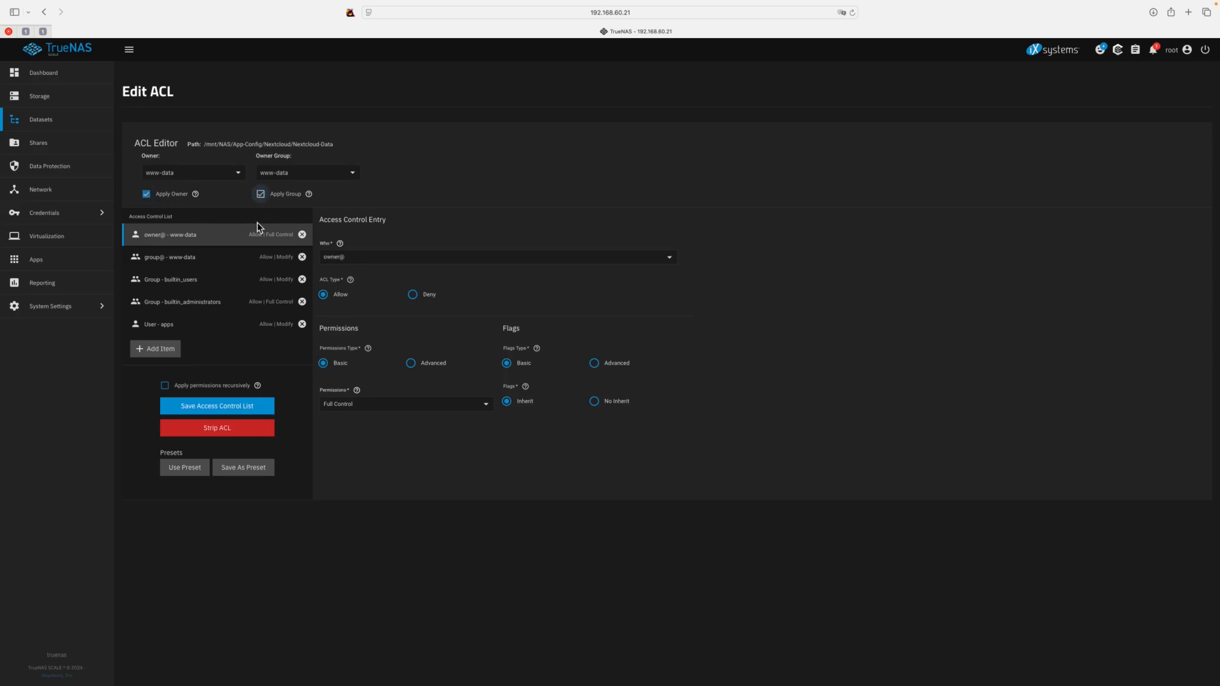
Enable applying the permissions recursively for Nextcloud-Data, accept the warning, and save the access control list.
click(166, 386)
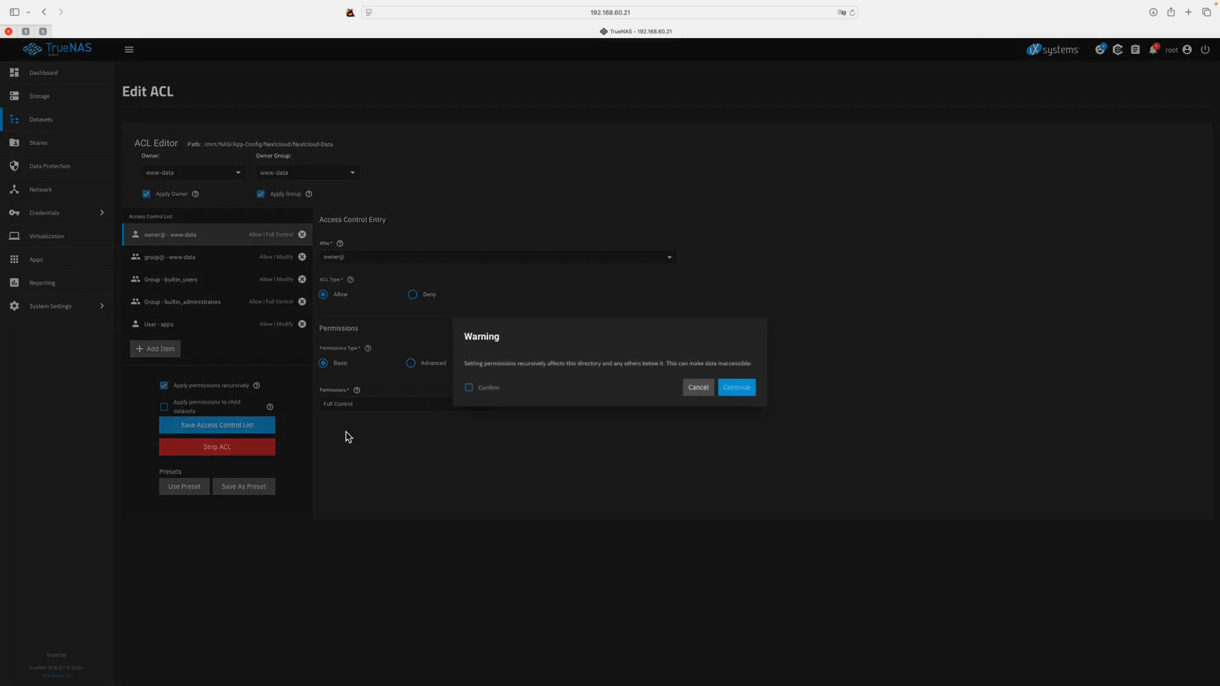
click(492, 394)
click(735, 394)
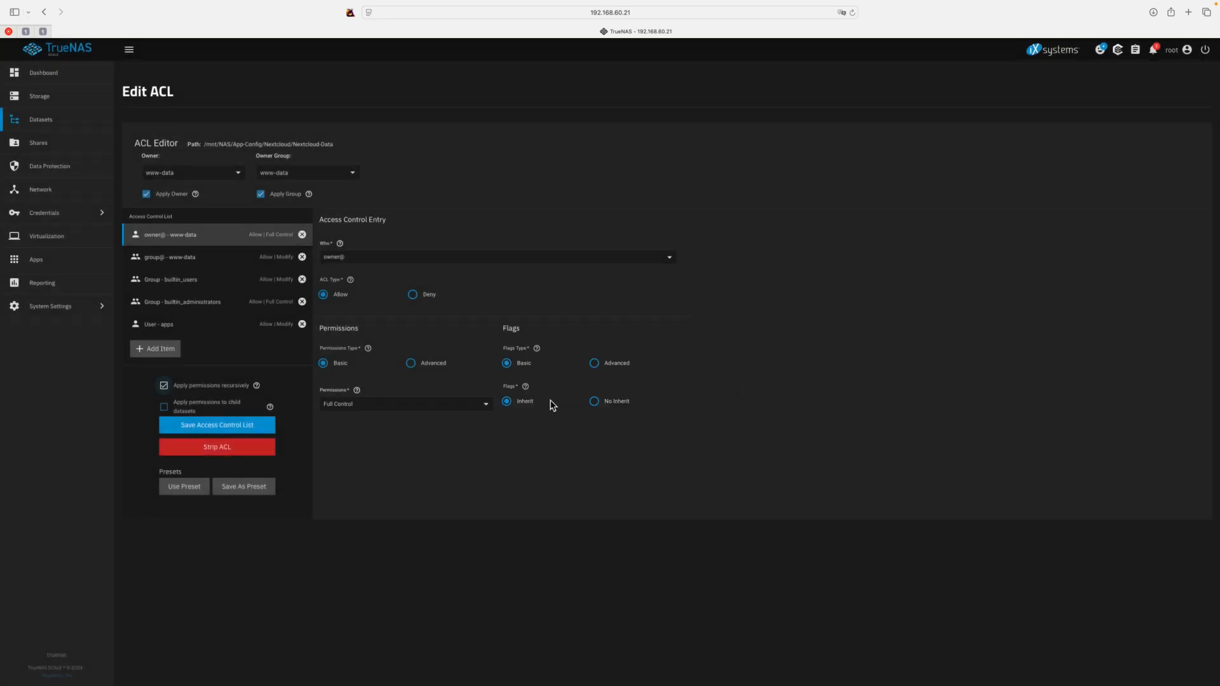
click(226, 432)
Search the app catalog for "next", view the Nextcloud app page, and return to the installed apps.
click(40, 261)
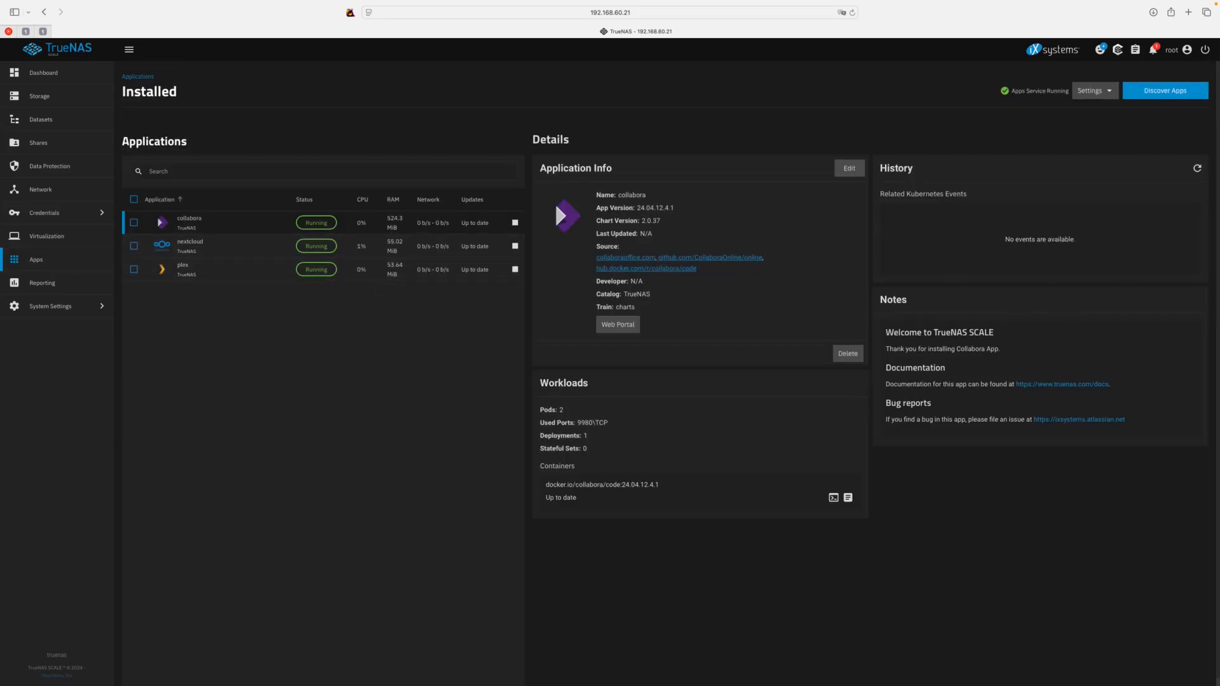
click(1169, 93)
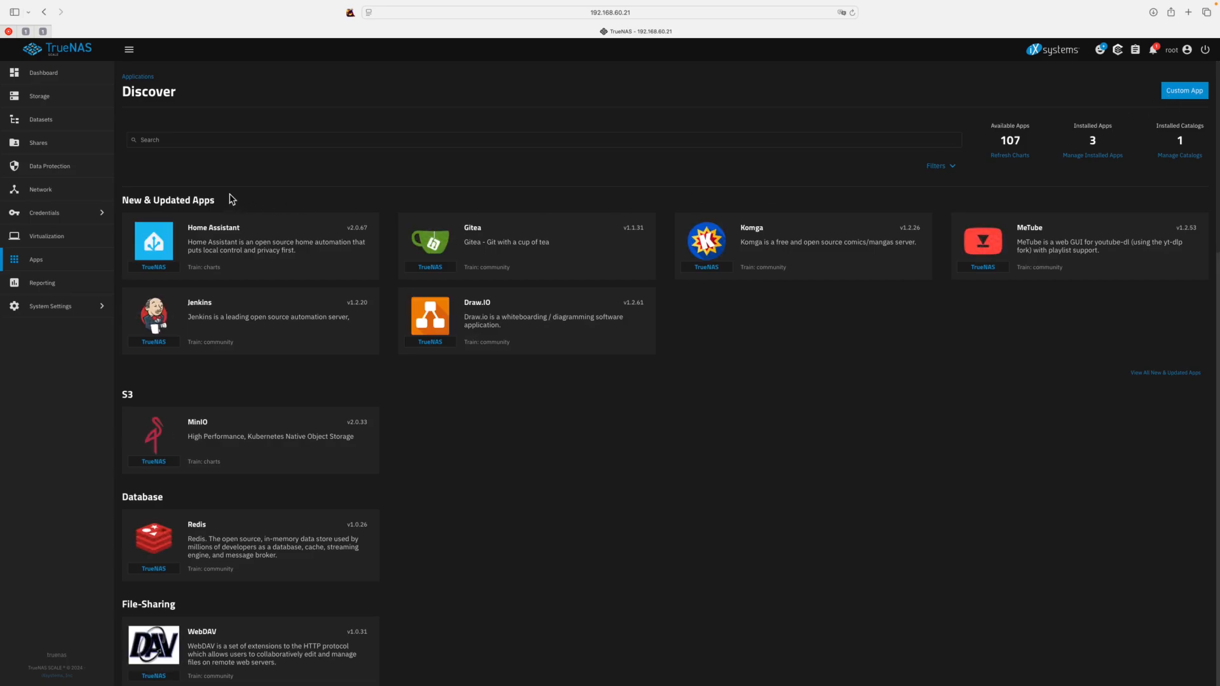
click(187, 141)
text(ne)
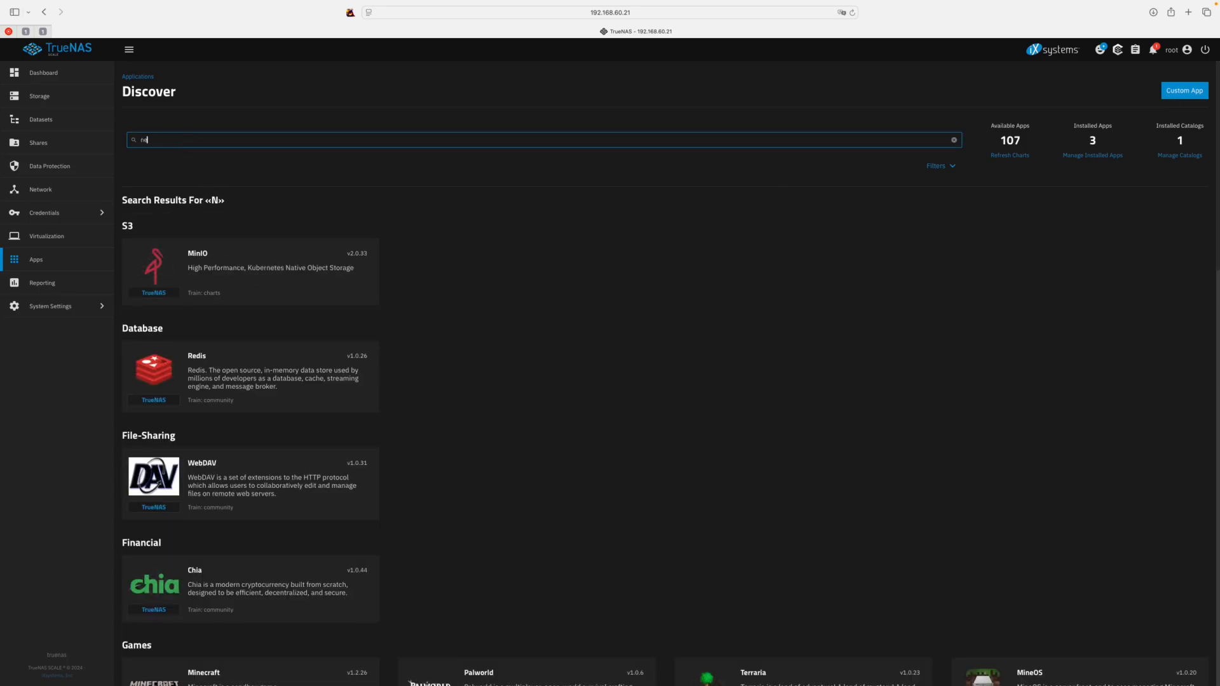
text(xt)
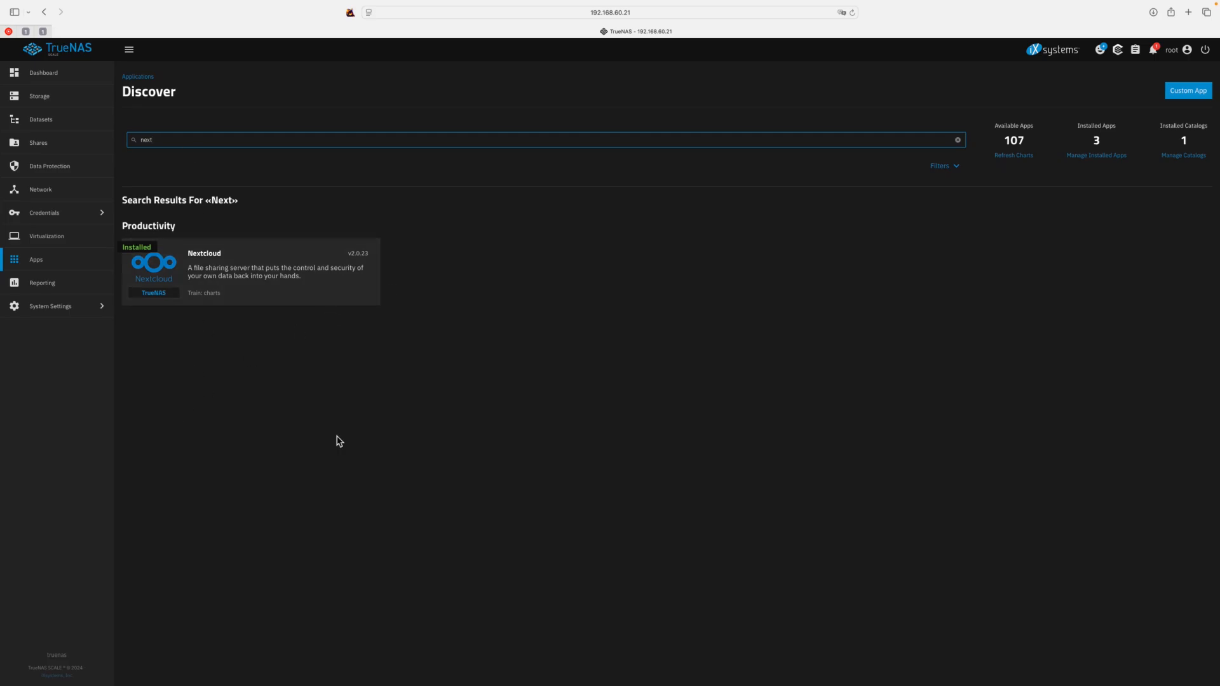
click(278, 293)
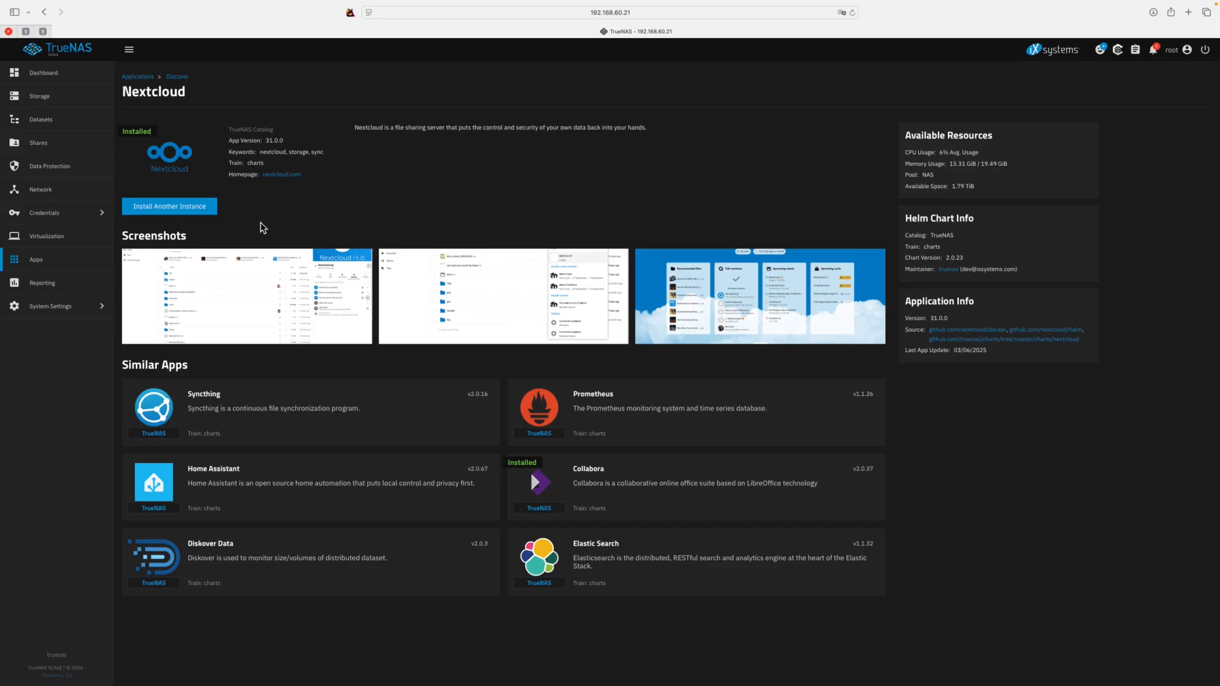
click(52, 265)
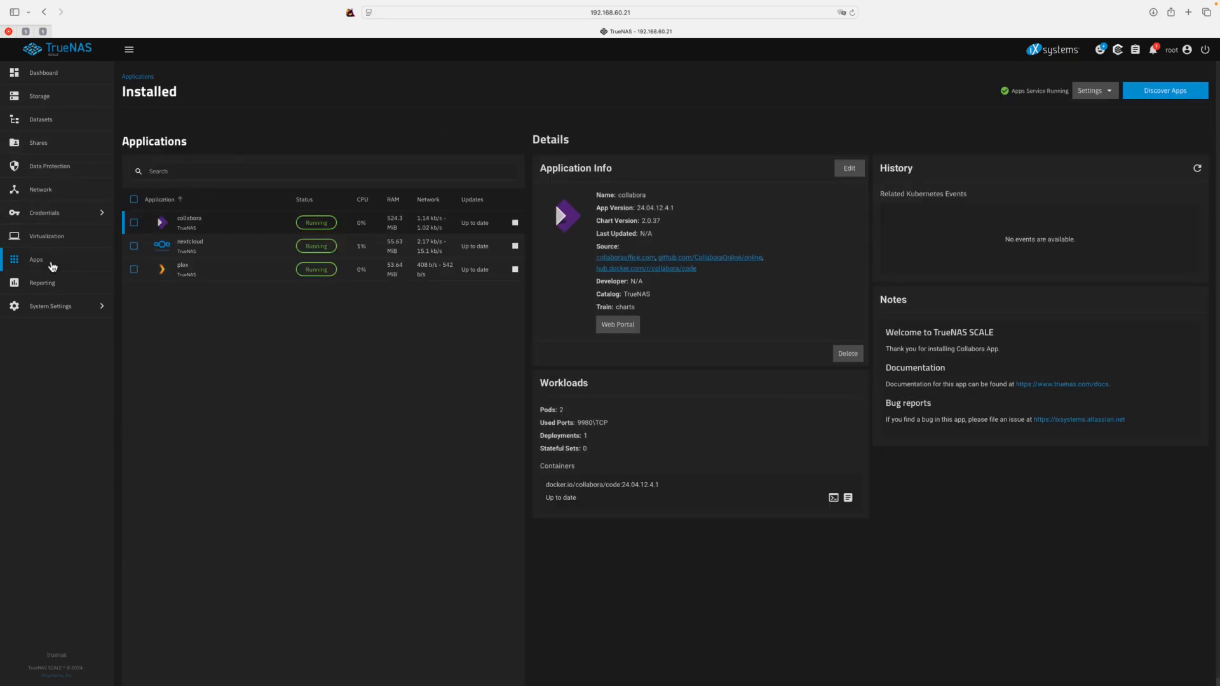
Open the installed nextcloud app's configuration for editing and review its Nextcloud, Advanced Pod and Network settings.
click(224, 253)
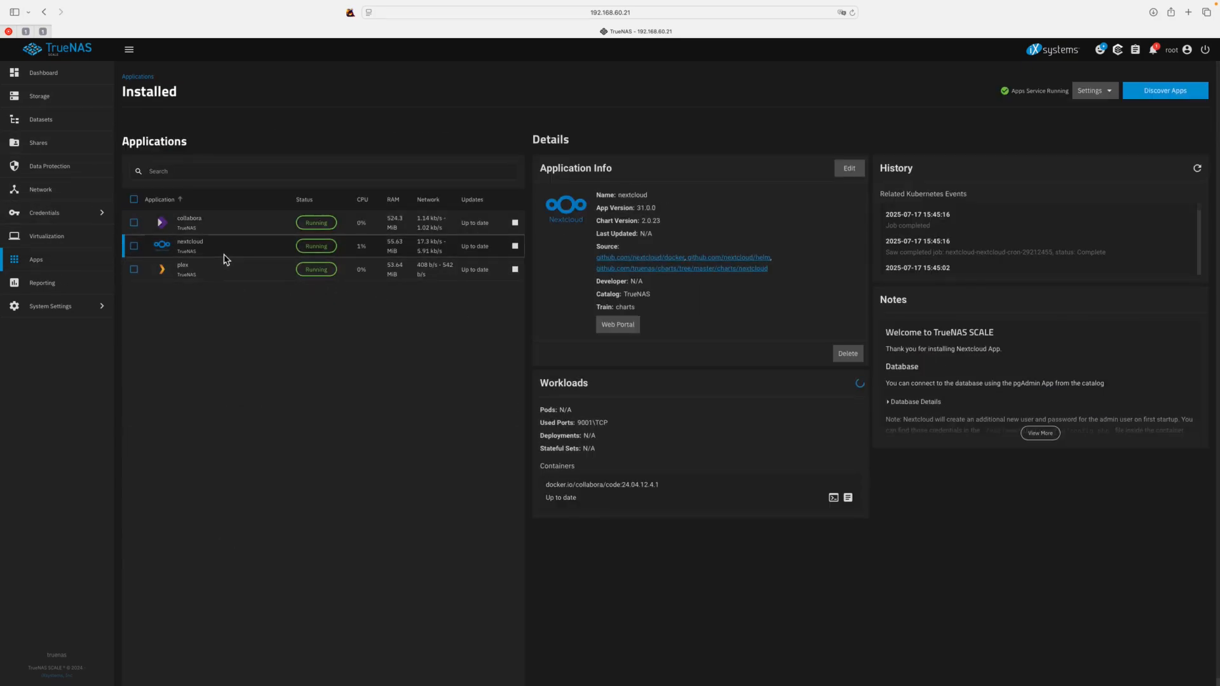
click(857, 170)
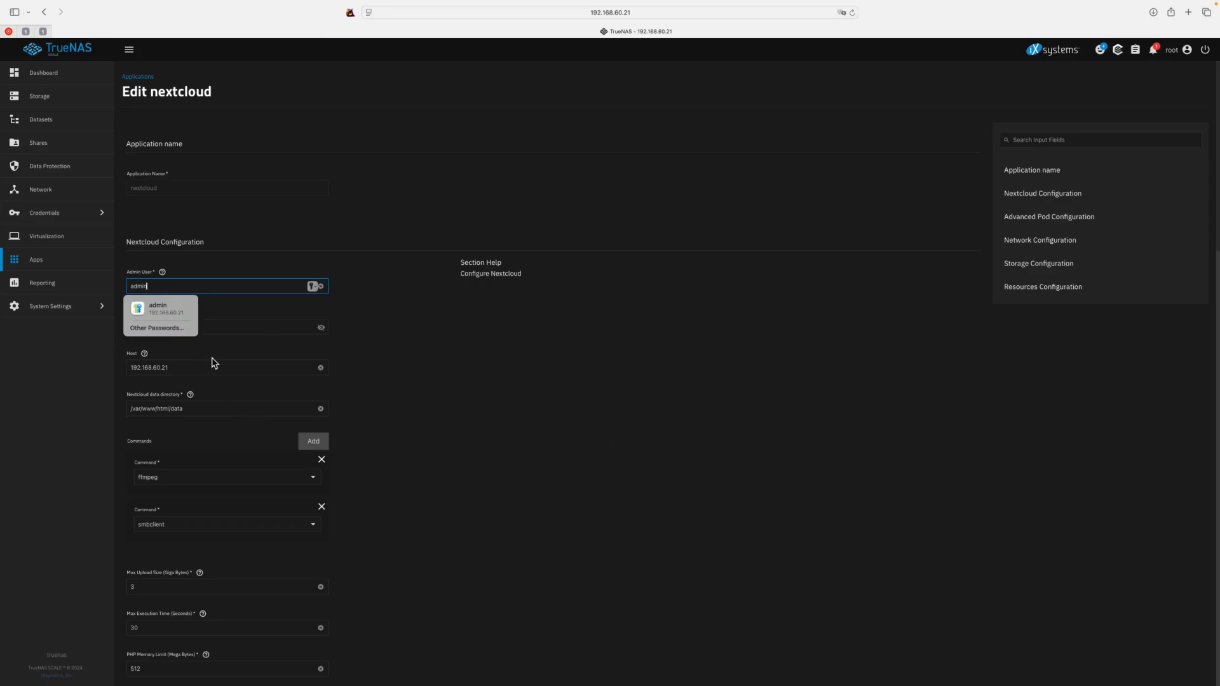
click(528, 380)
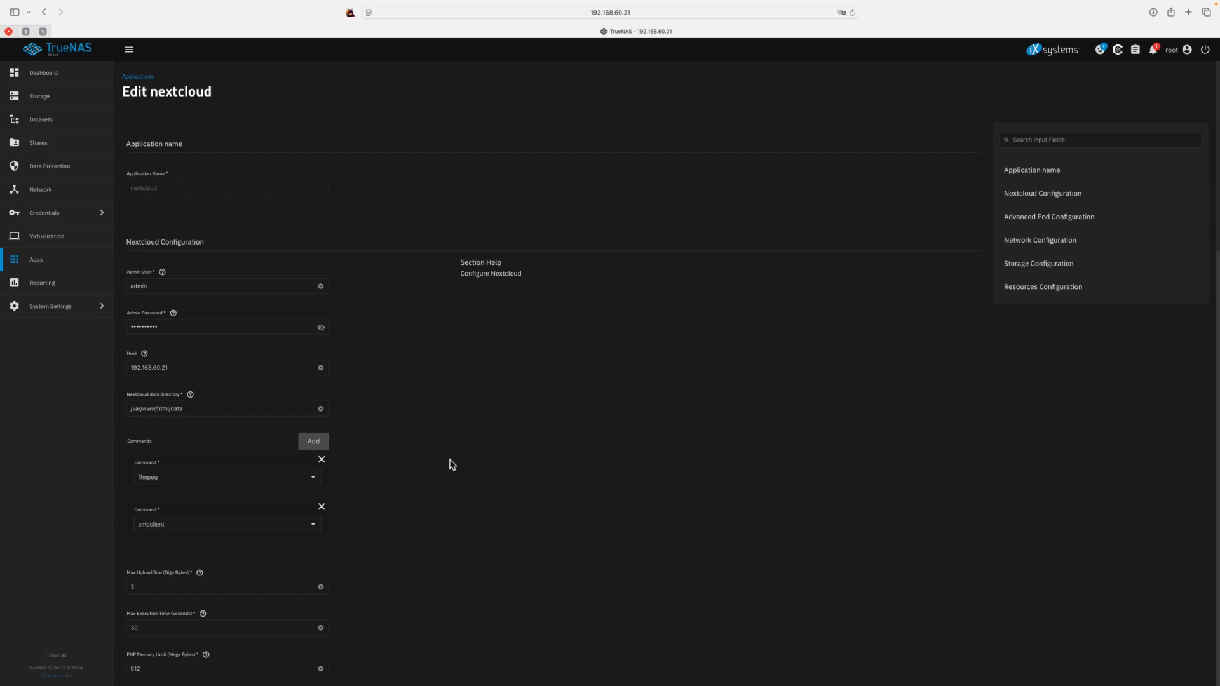
scroll(451, 464, down, 3)
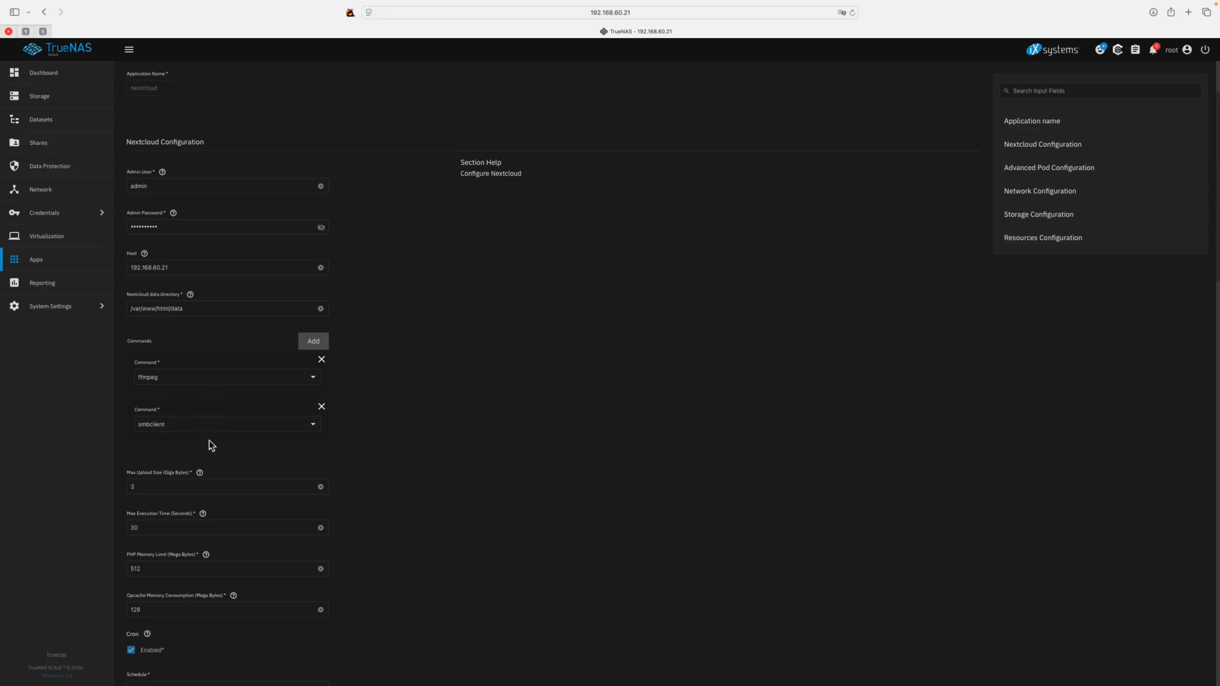
scroll(473, 497, down, 4)
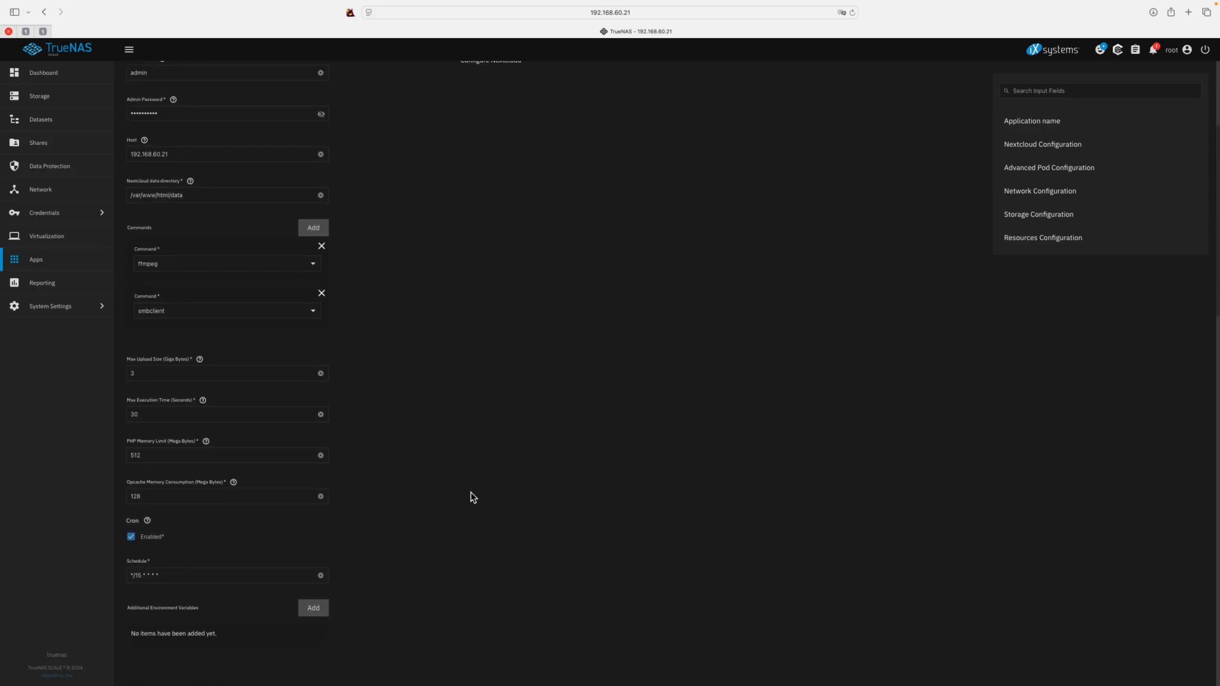
scroll(474, 497, down, 6)
scroll(474, 496, down, 6)
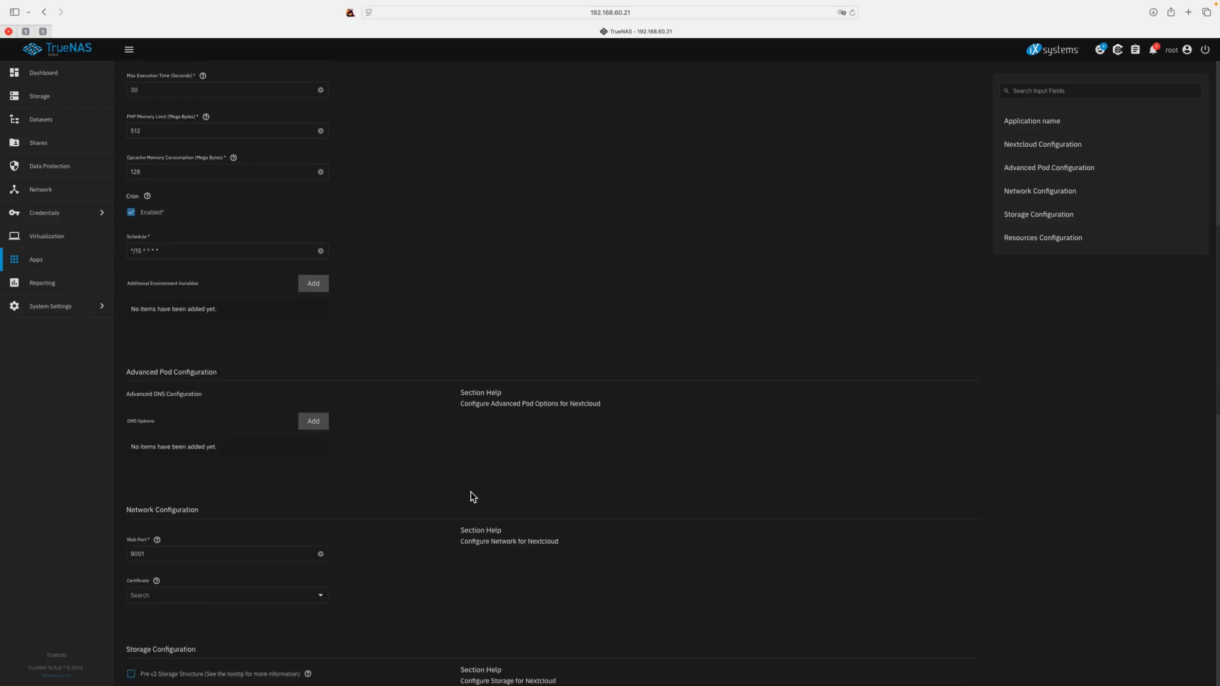
scroll(473, 496, down, 10)
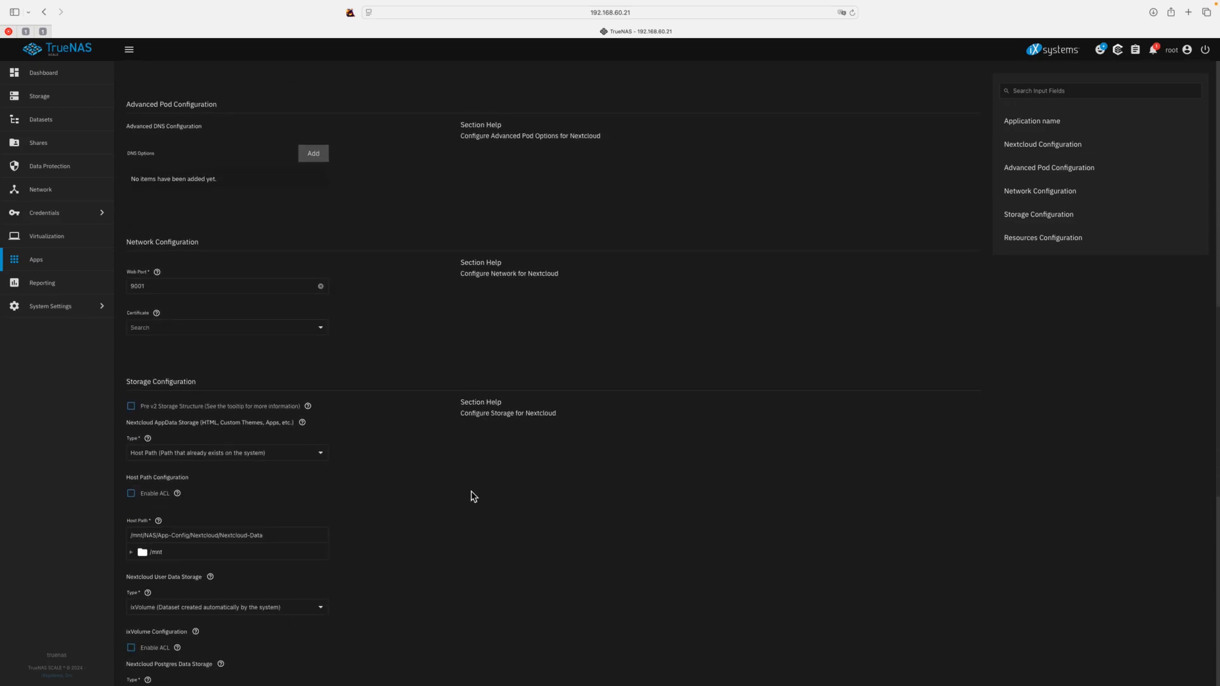
Expand the AppData storage host path tree through NAS, App-Config and Nextcloud to show the Nextcloud-Data folder.
scroll(474, 497, down, 2)
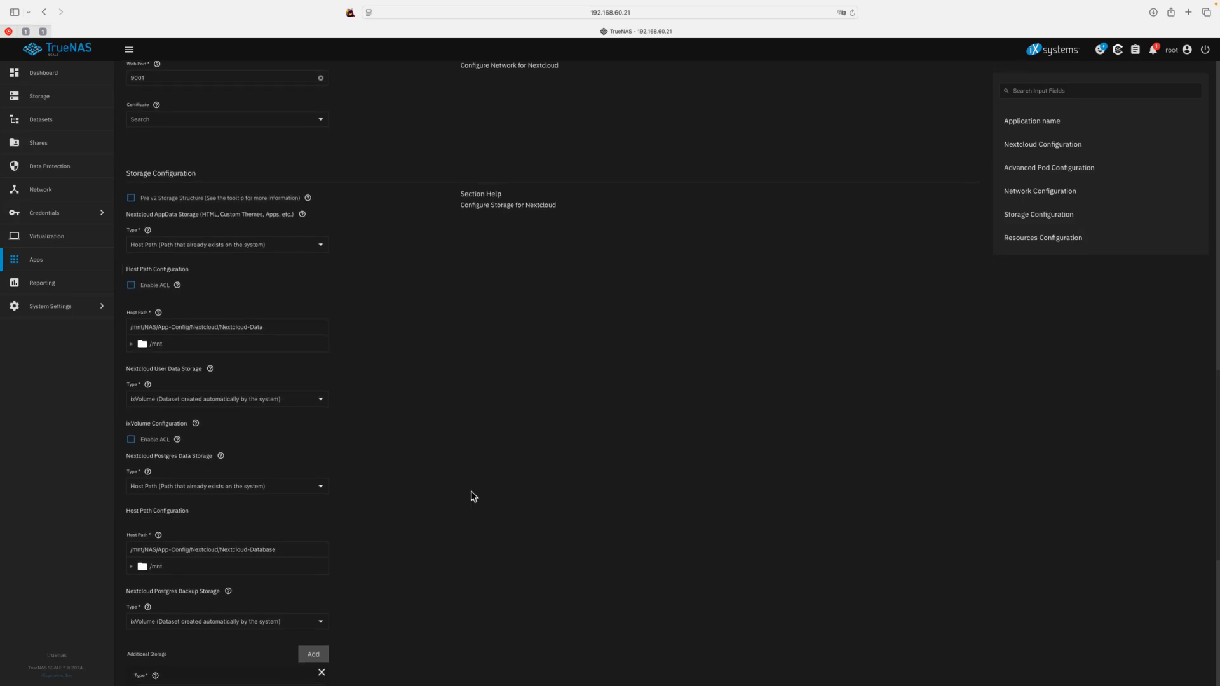
scroll(473, 497, down, 5)
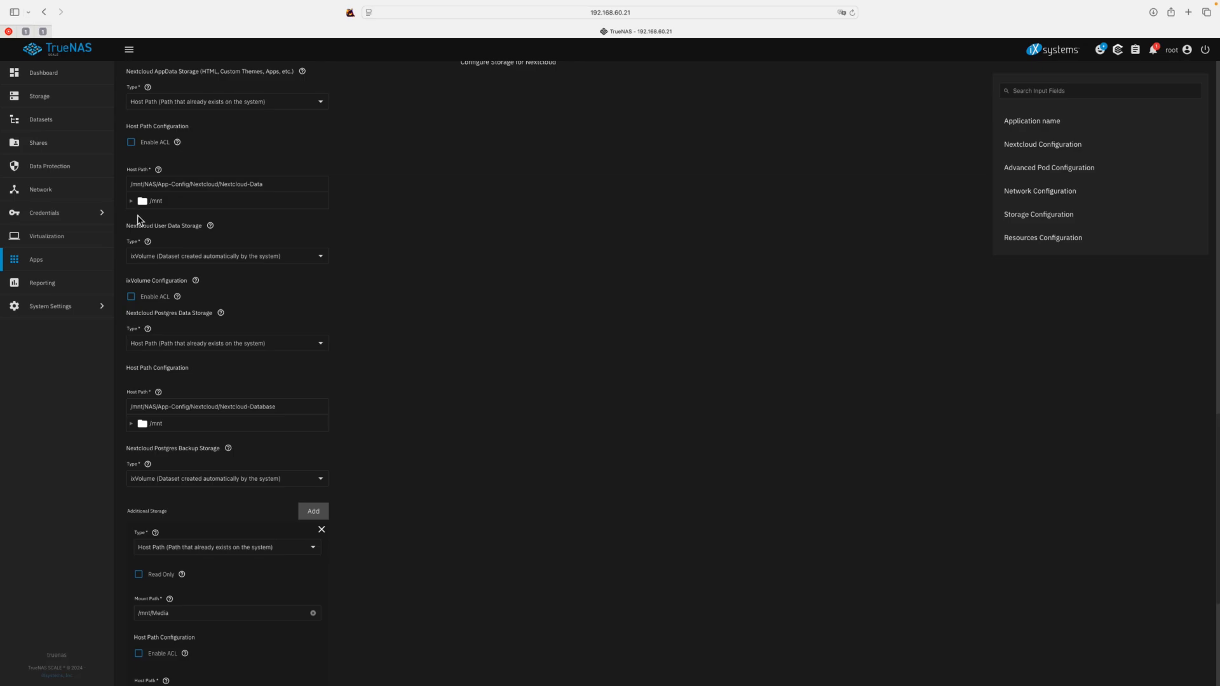
click(131, 201)
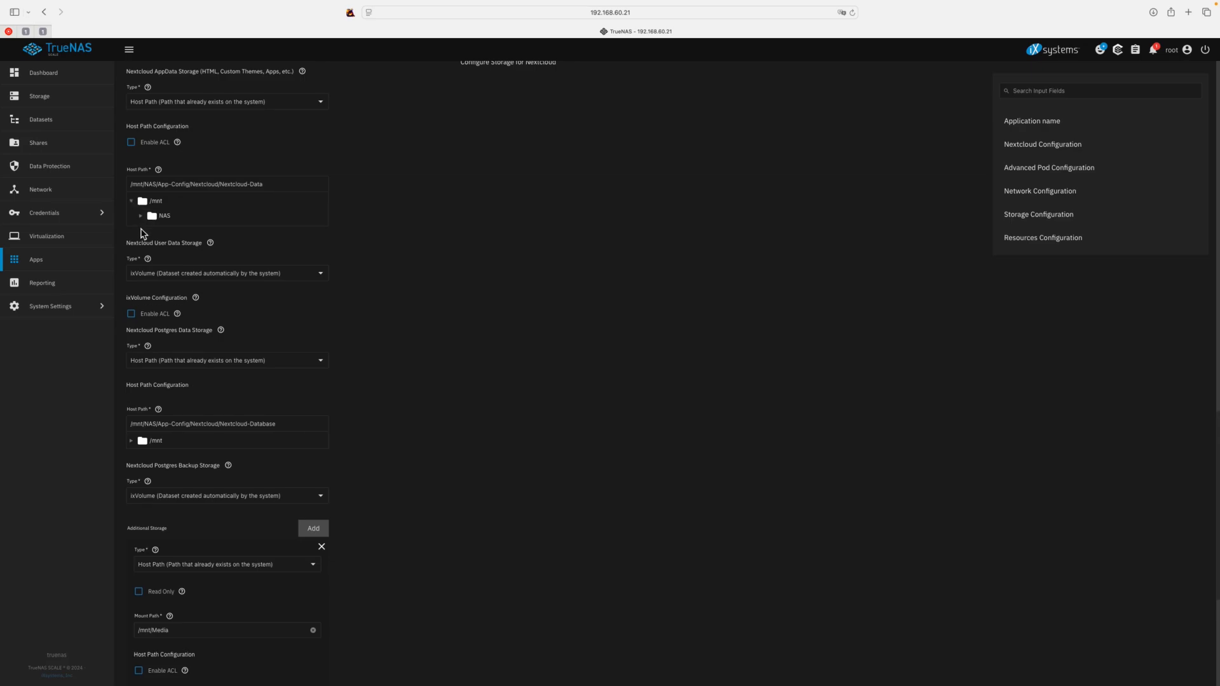
click(141, 215)
click(150, 231)
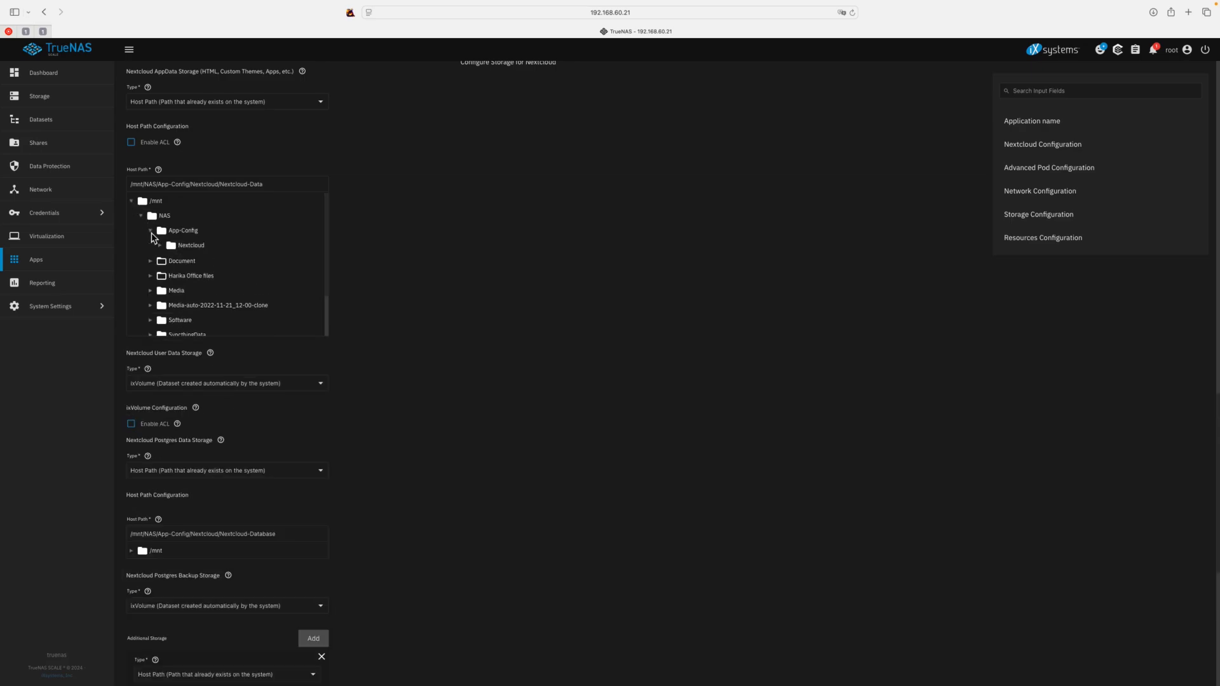
click(160, 246)
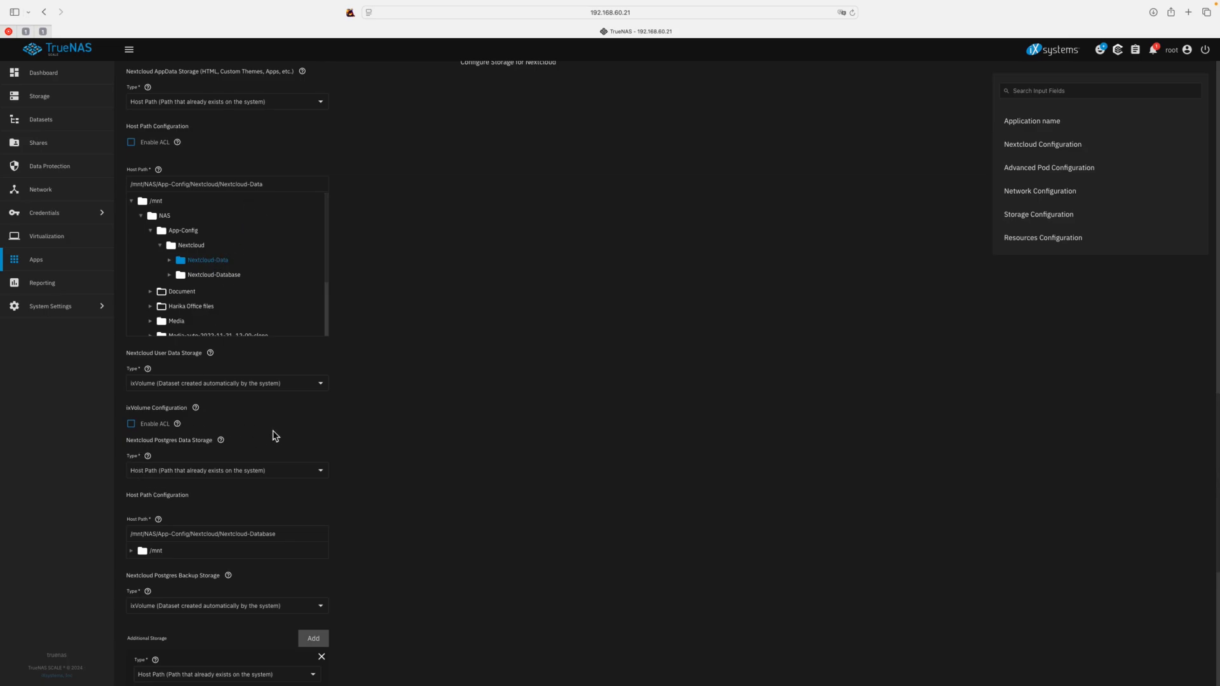
Expand the Postgres data storage host path tree through NAS, App-Config and Nextcloud to show the Nextcloud-Database folder.
scroll(273, 432, down, 2)
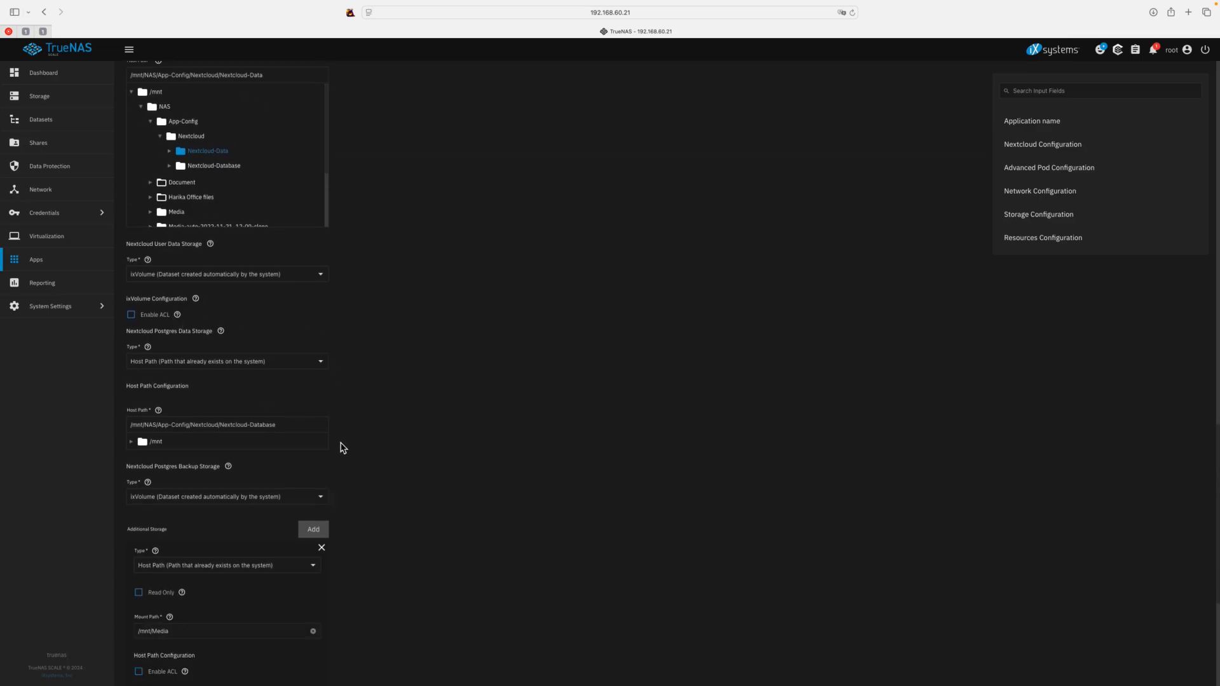
scroll(341, 446, down, 2)
scroll(341, 447, down, 1)
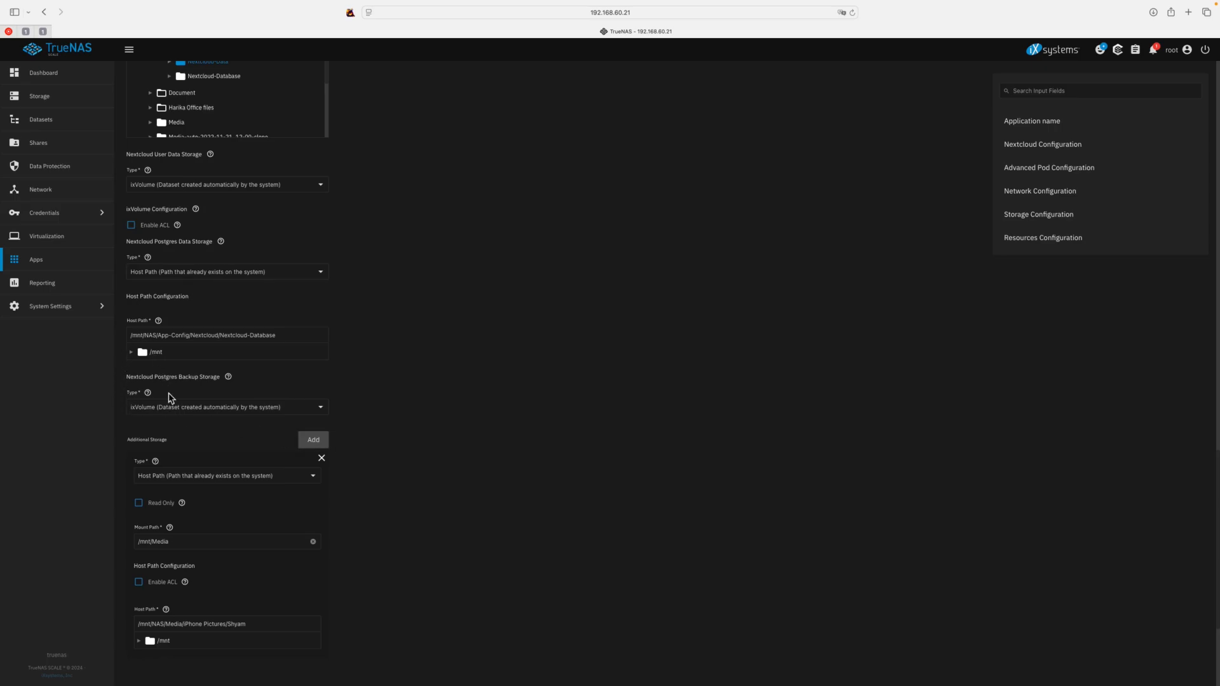
click(131, 353)
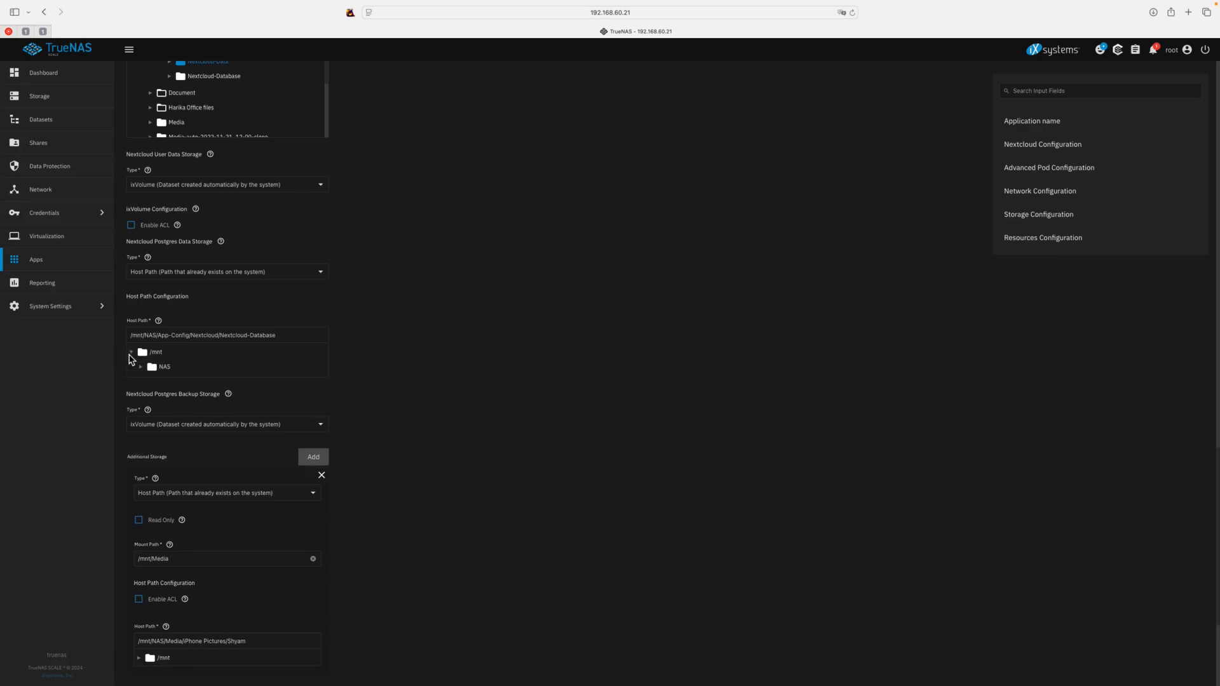
click(140, 367)
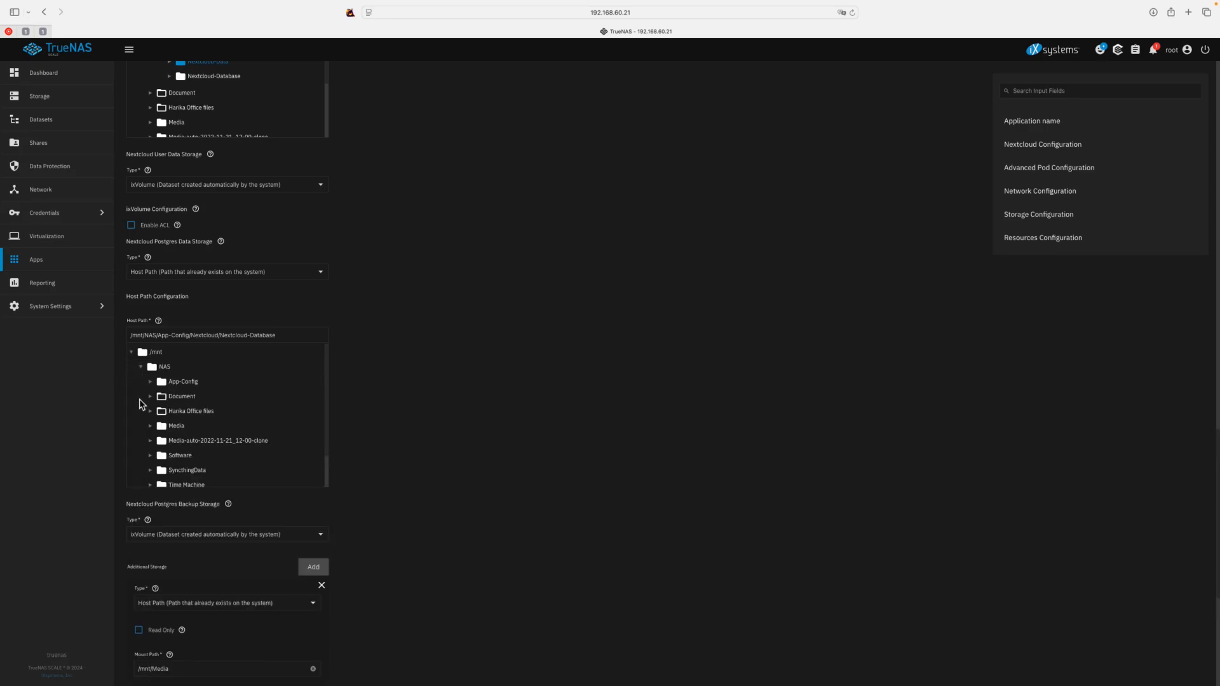
click(150, 381)
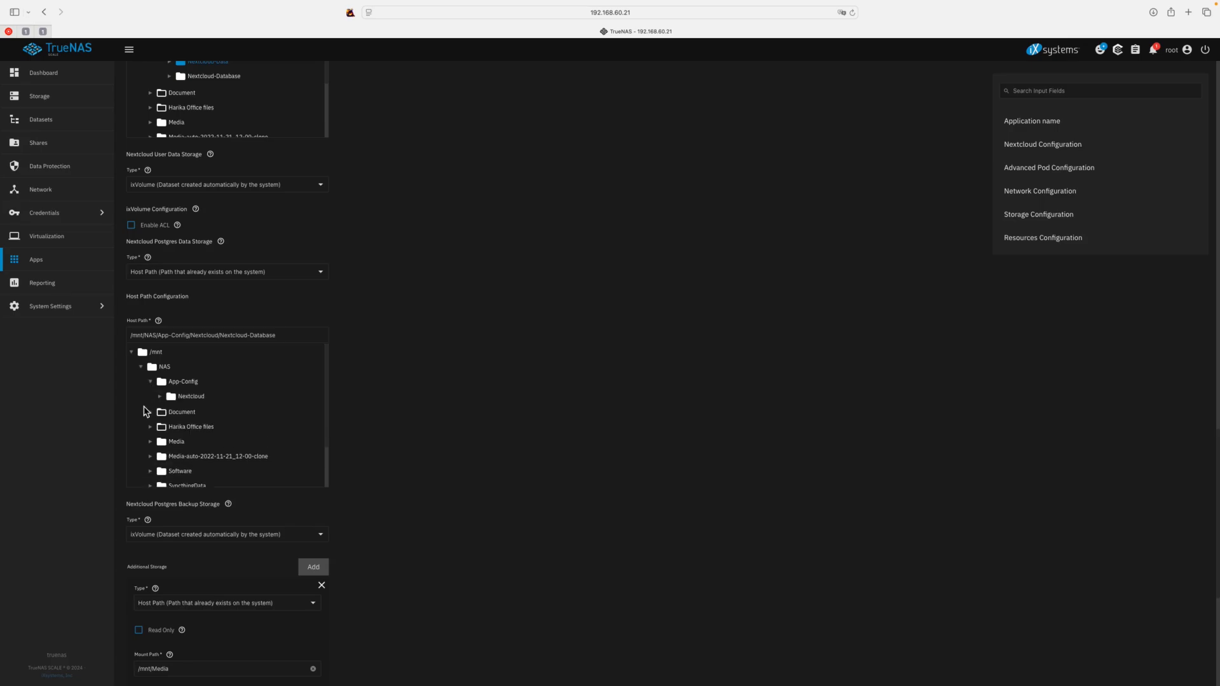
click(160, 397)
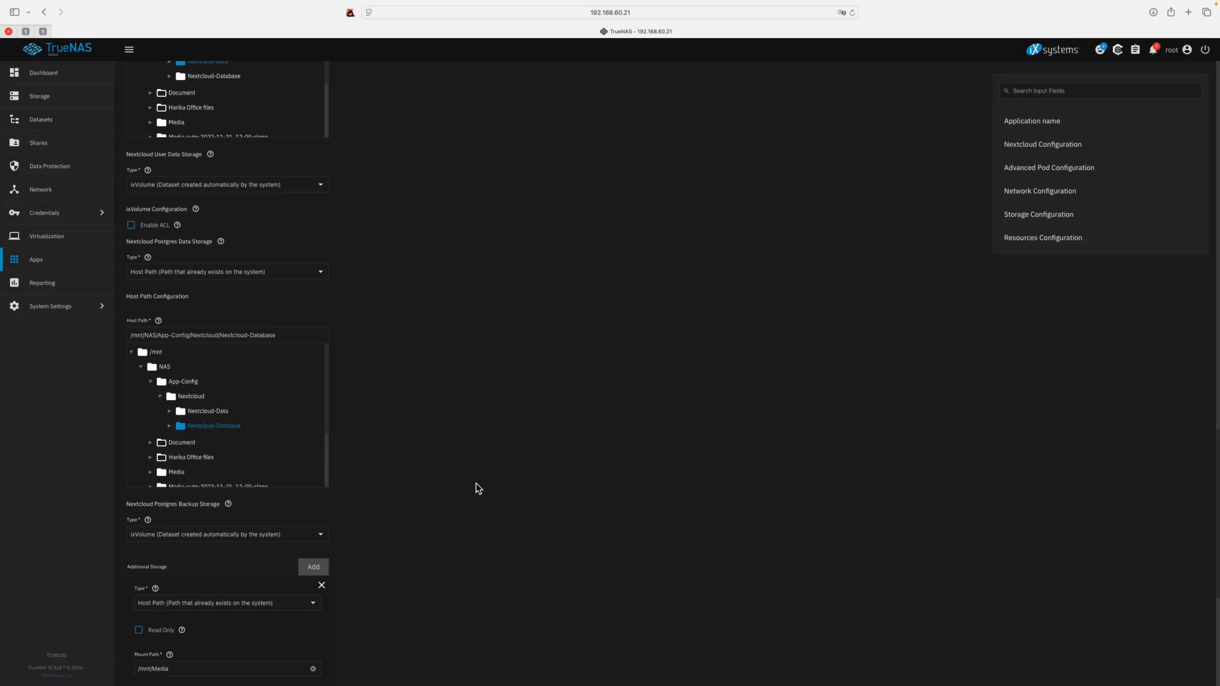
Review the additional storage mount and the CPU and memory limits, and return to the installed apps without updating.
scroll(422, 531, down, 5)
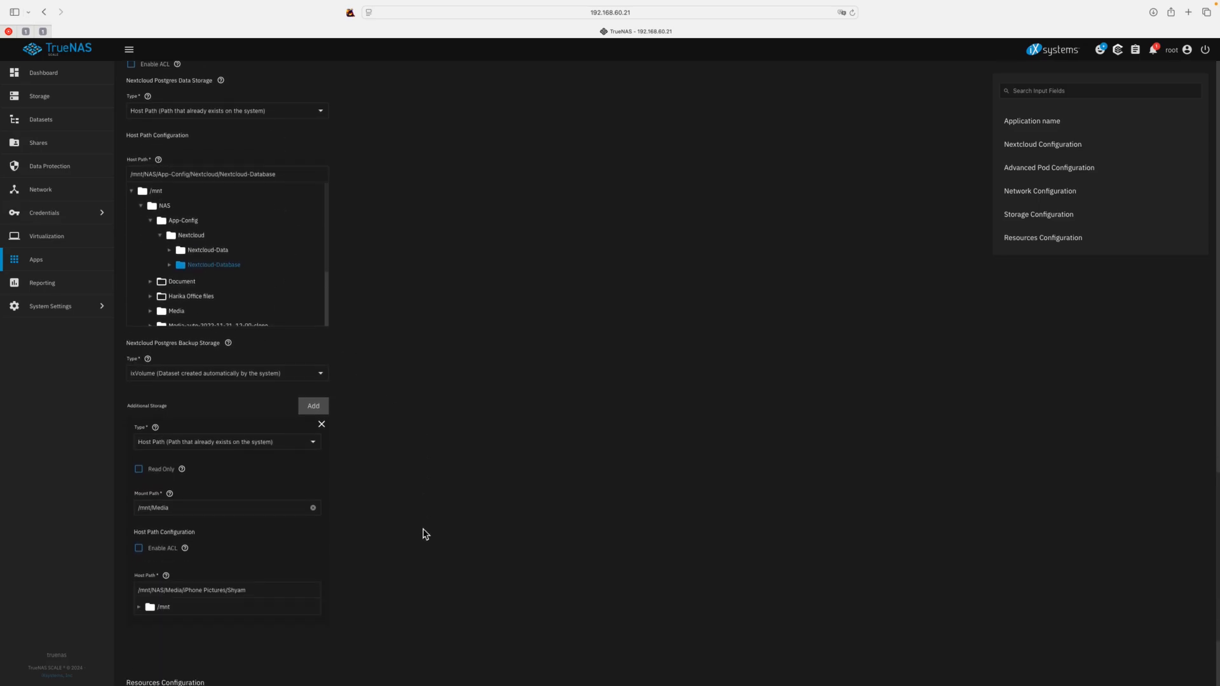
scroll(425, 533, down, 3)
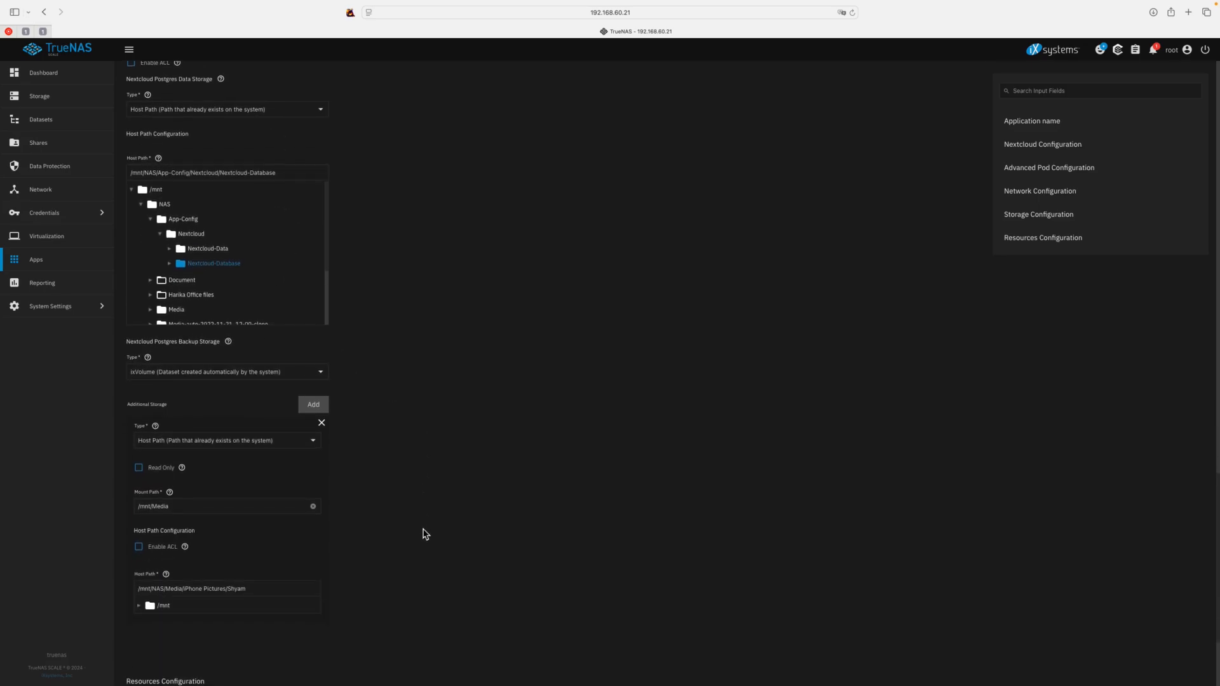
scroll(425, 534, down, 1)
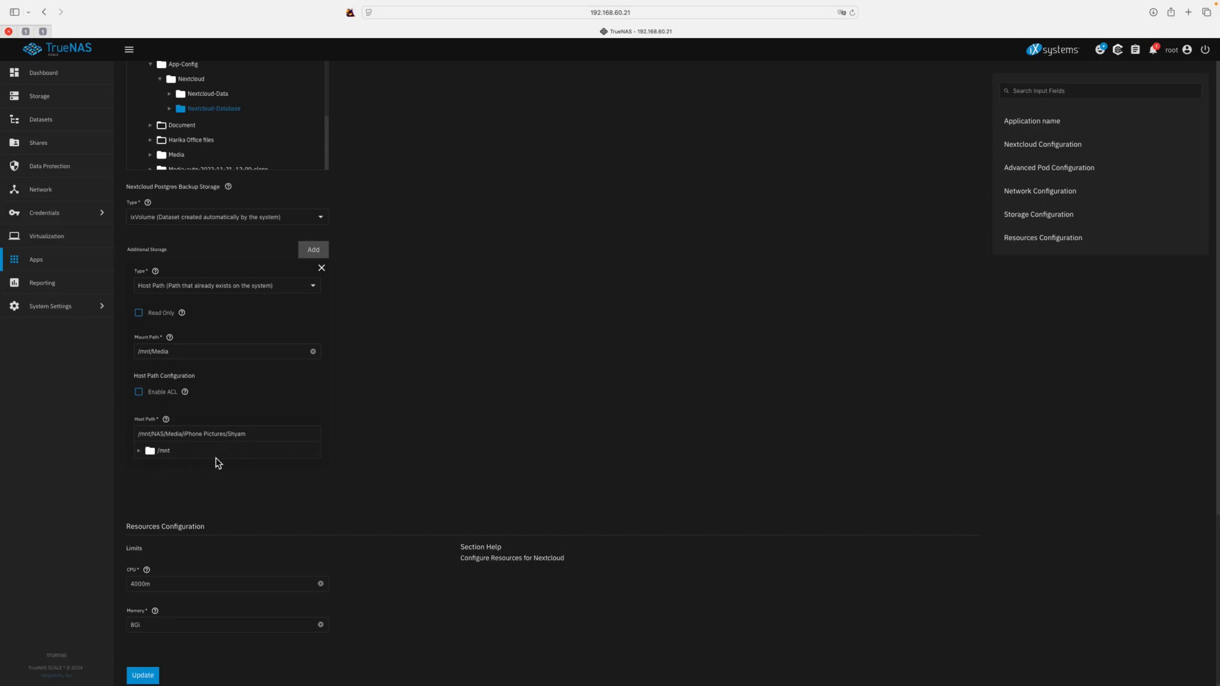
scroll(348, 496, down, 1)
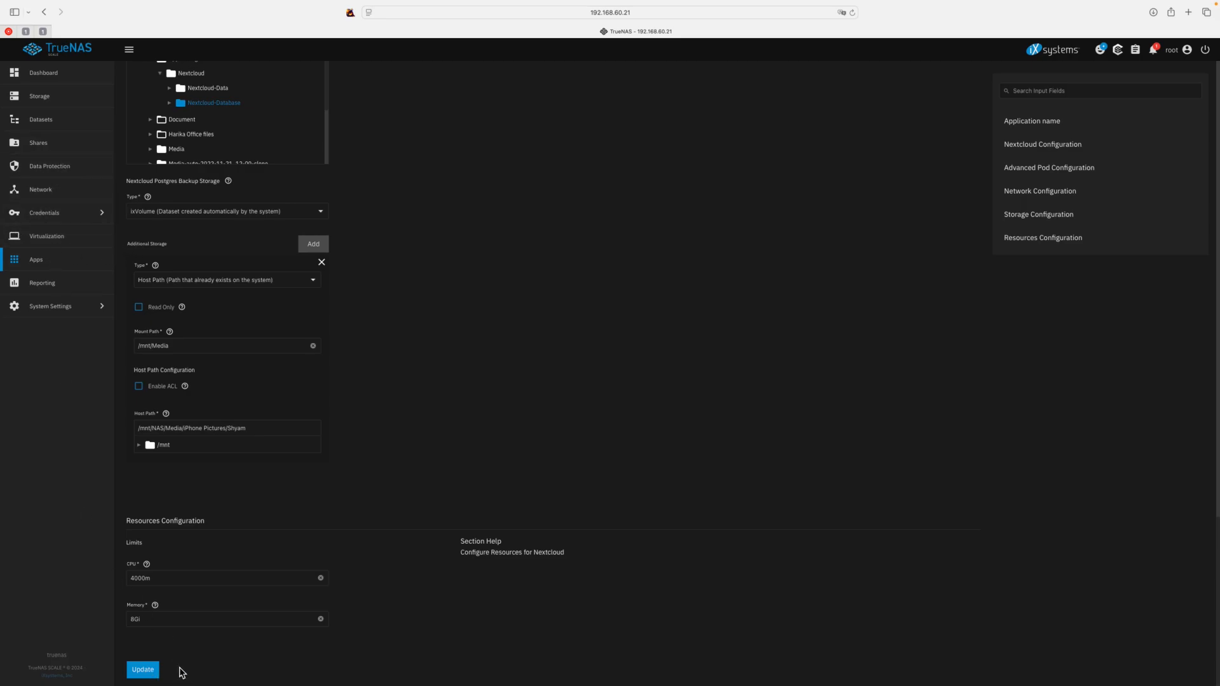
click(36, 260)
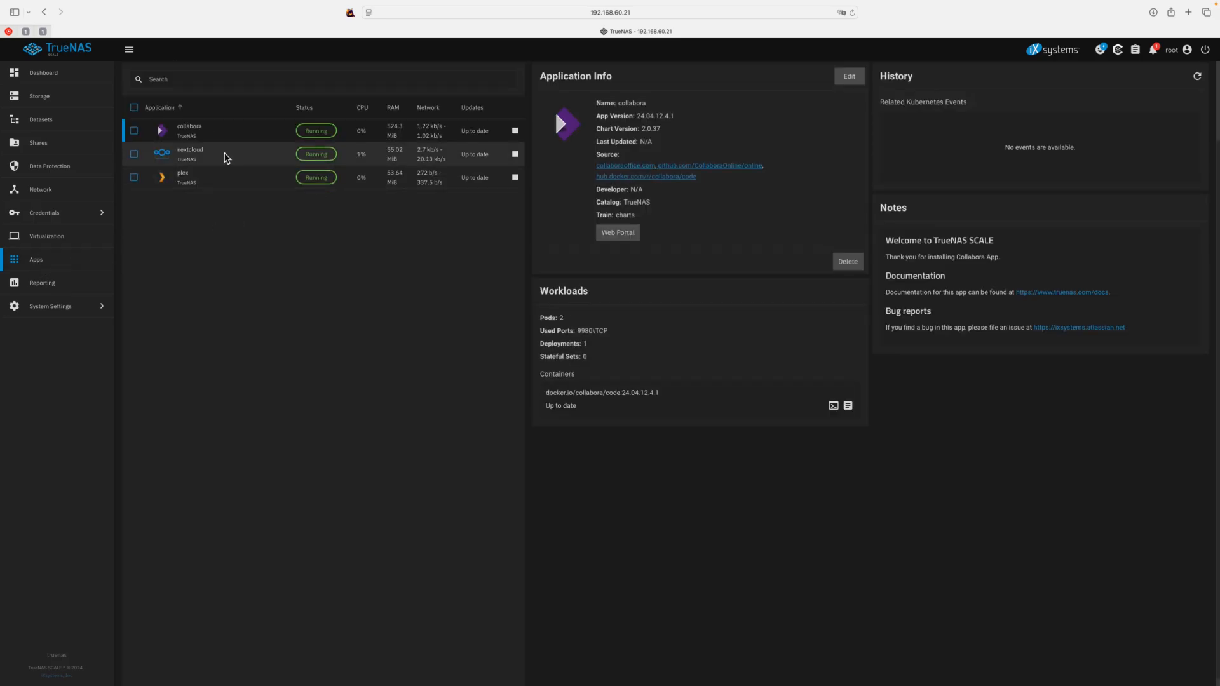